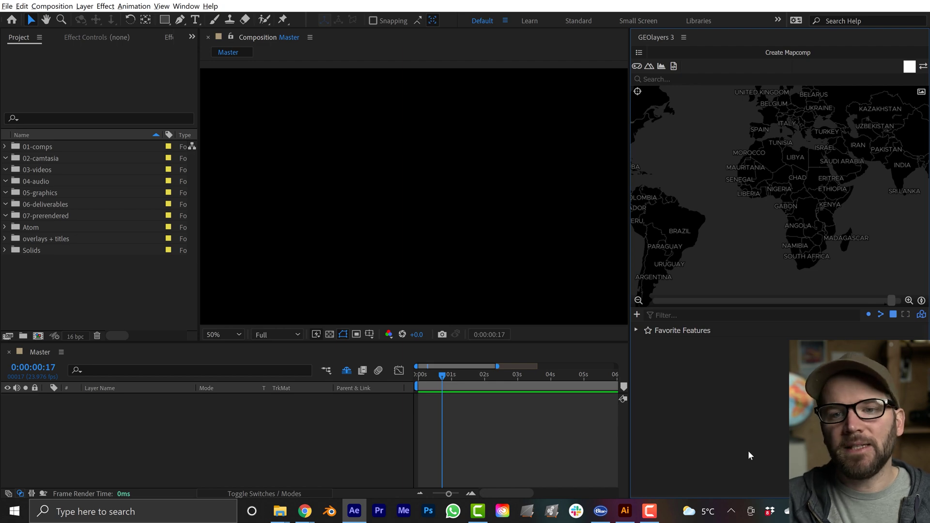
Switch to Strava in Chrome and bring up the My Activities list of recorded routes.
key("alt+Tab")
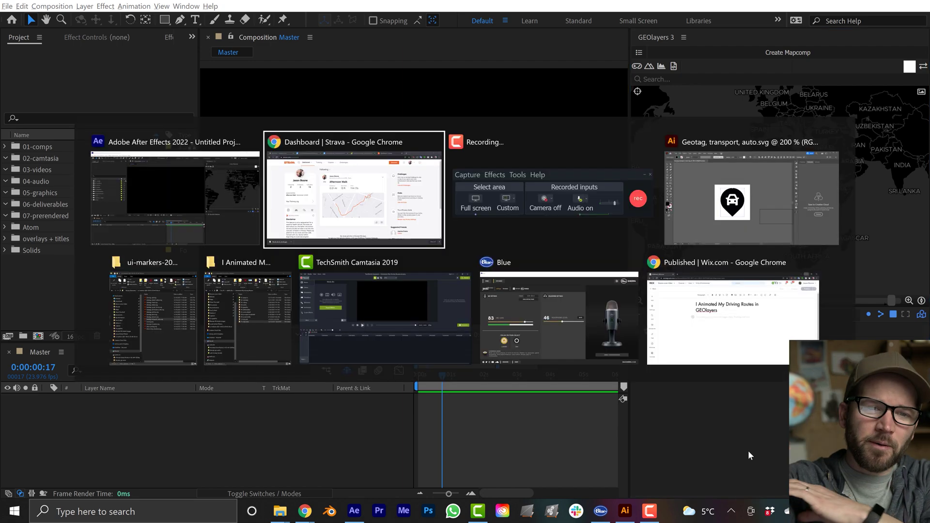
mouse_move(285, 64)
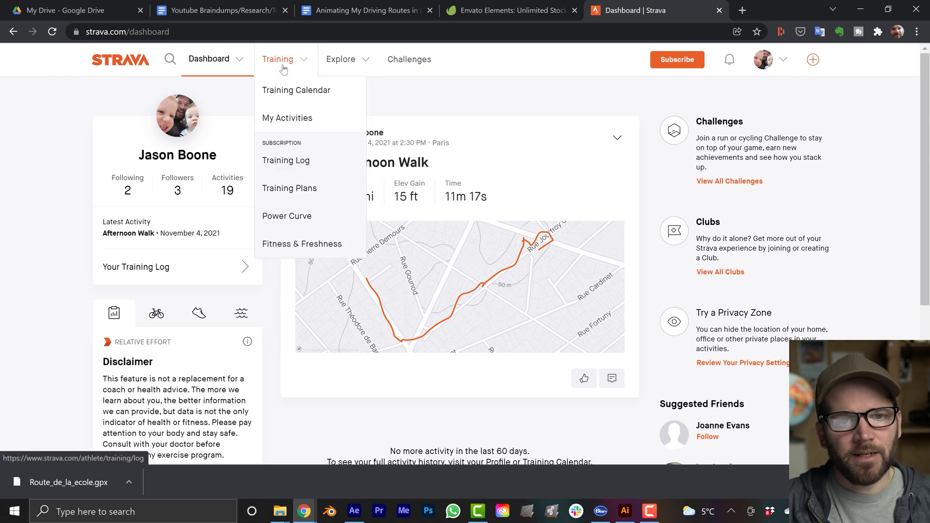
left_click(271, 118)
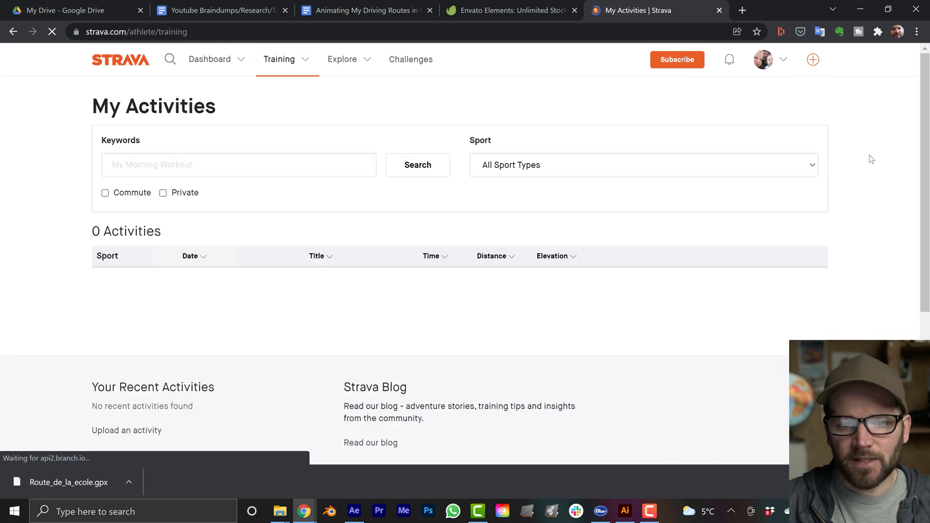
scroll(868, 158, "down", 1)
scroll(865, 158, "down", 4)
scroll(865, 157, "up", 2)
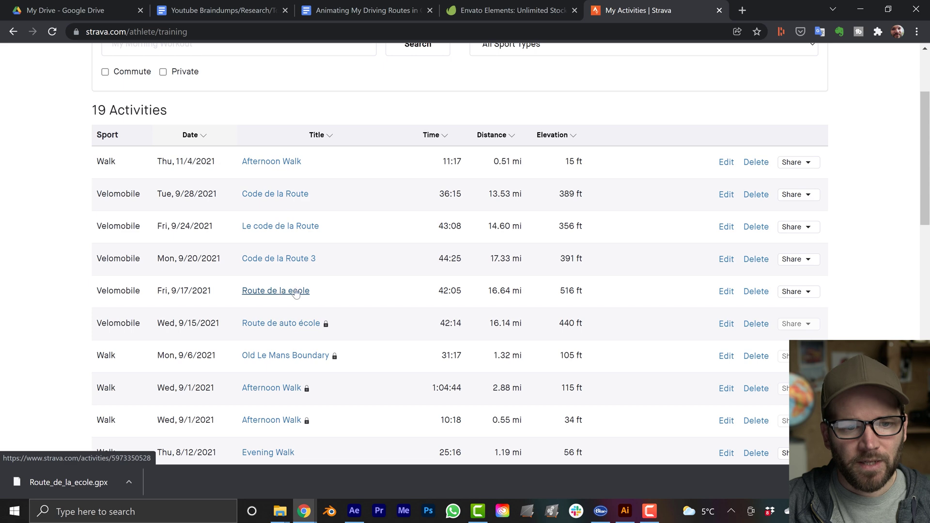
Open the Route de la ecole activity from September 17, 2021 and export it as a GPX file.
left_click(279, 292)
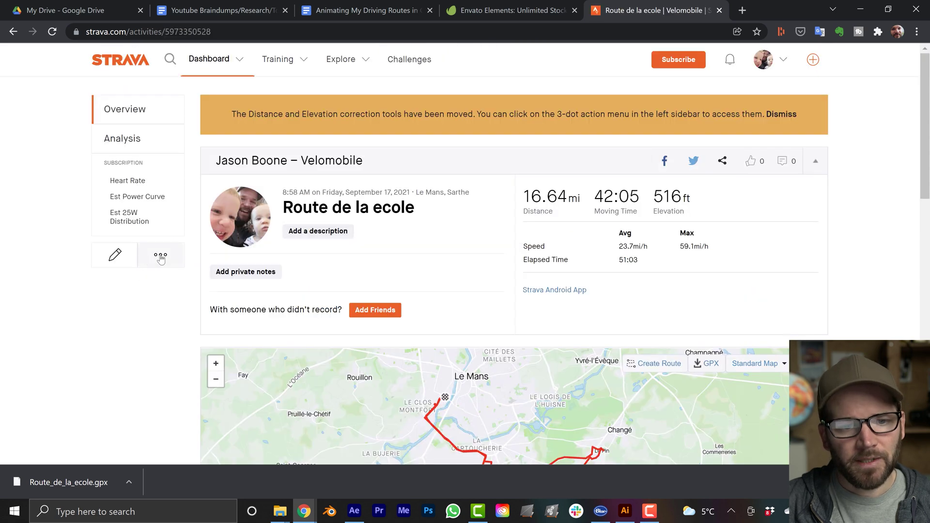
left_click(161, 256)
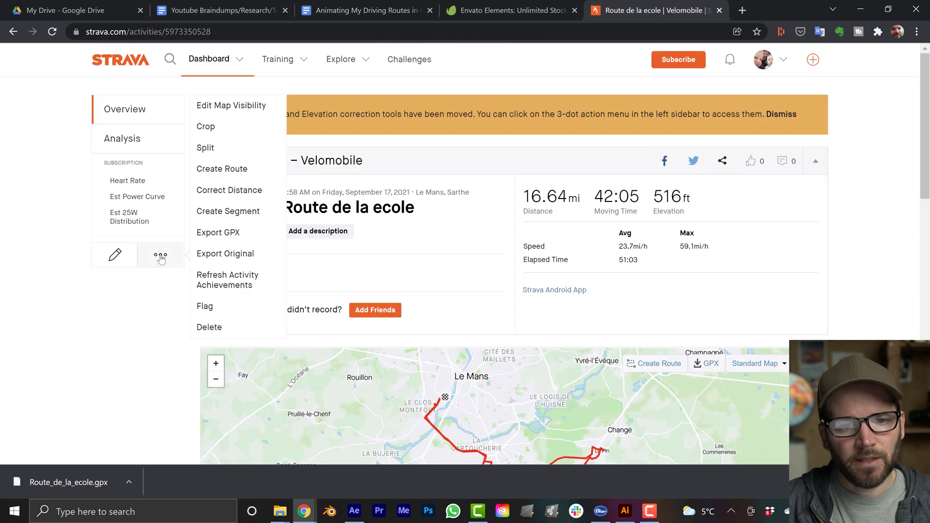
left_click(219, 233)
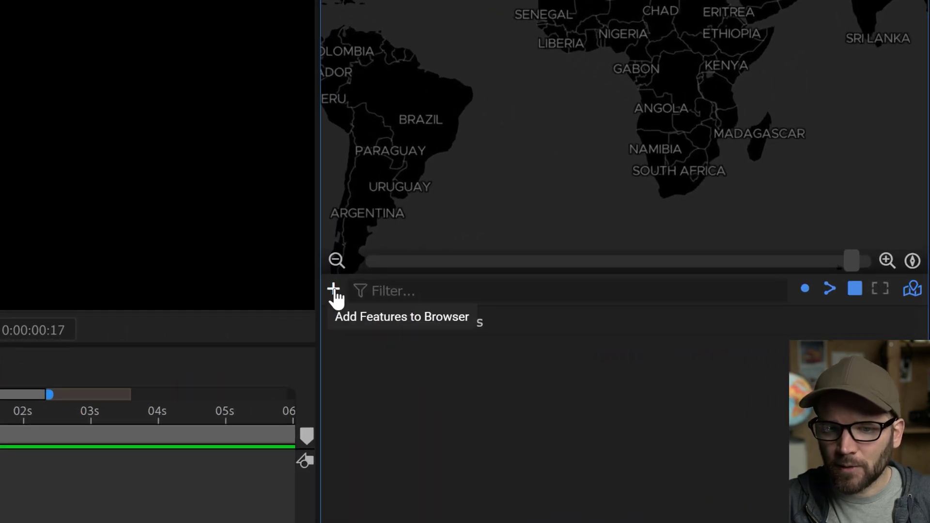
Import Route_de_la_ecole.gpx into the GEOlayers feature browser in After Effects.
left_click(334, 291)
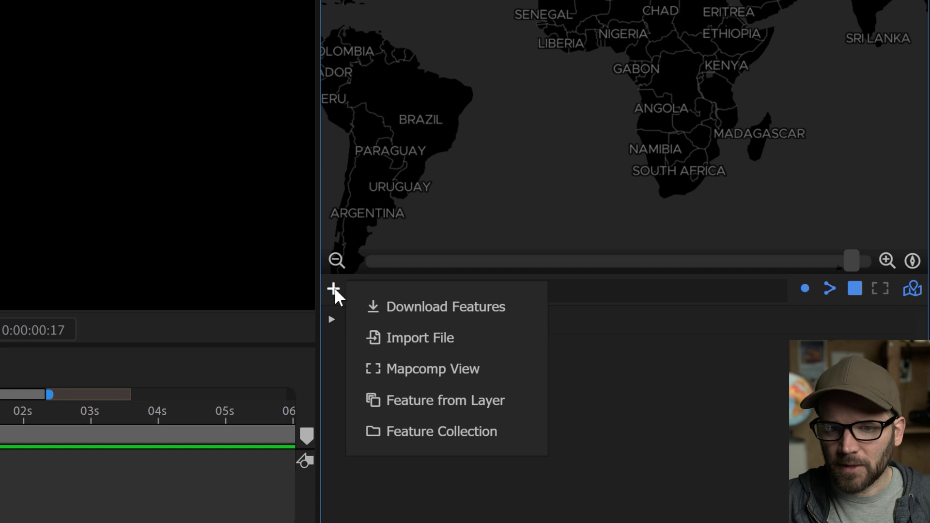
left_click(402, 337)
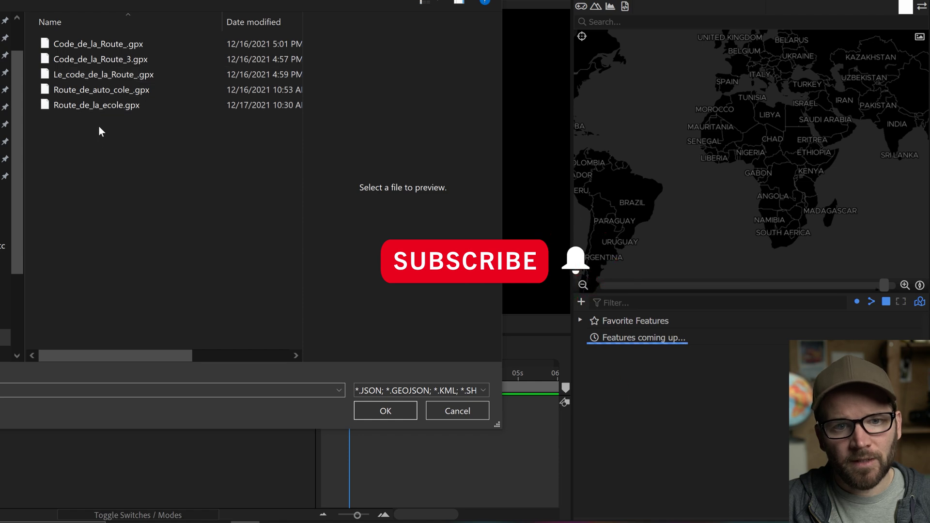
left_click(97, 104)
left_click(363, 410)
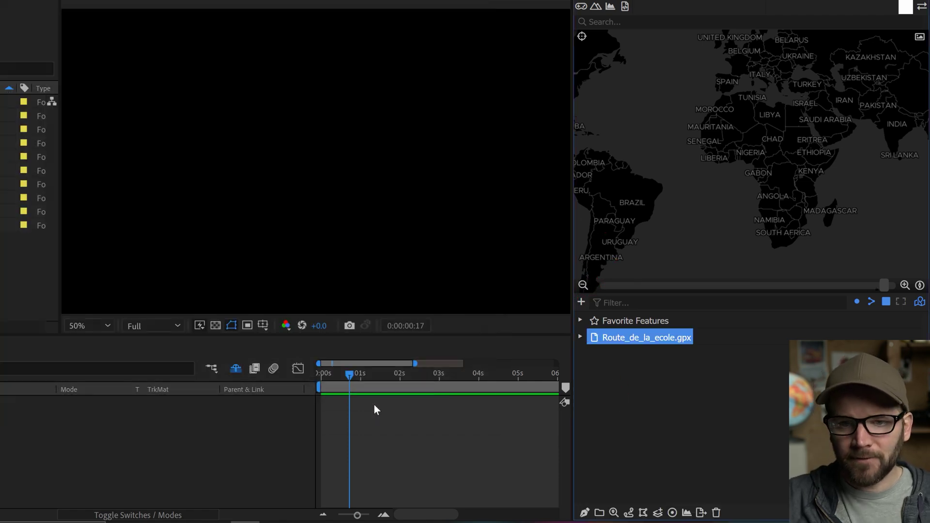
Expand the imported GPX file and frame its Route de la ecole track on the map with some surrounding area.
left_click(580, 337)
left_click(645, 356)
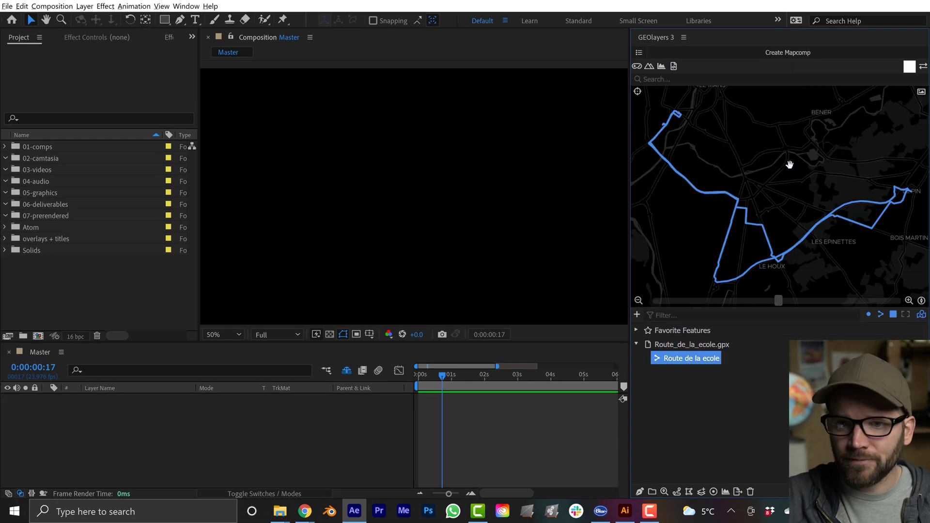
scroll(790, 165, "down", 5)
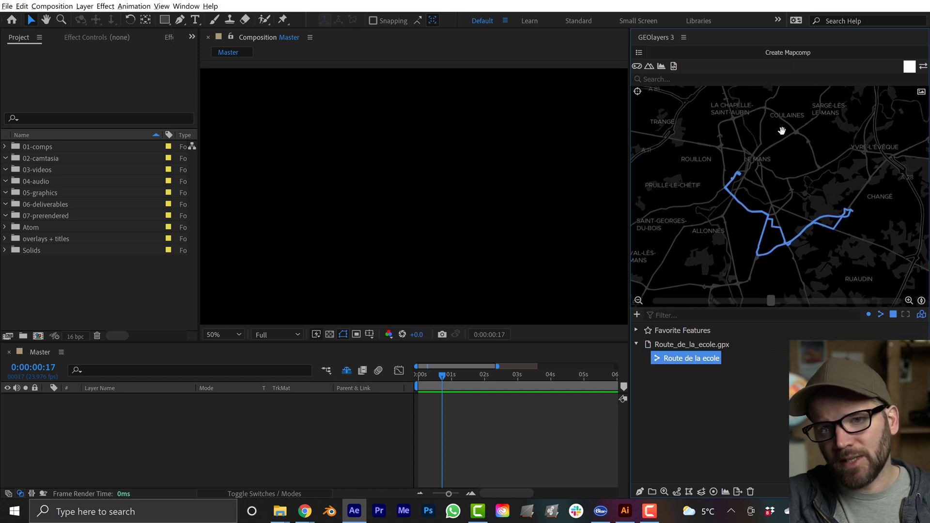
Start a new mapcomp named My Driving Routes with a size of 3840 x 2160 px.
left_click(790, 53)
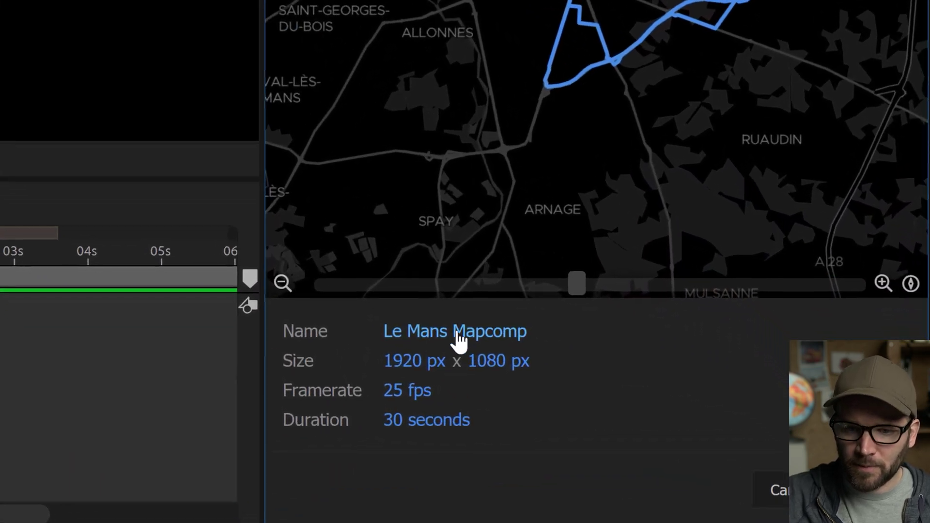
left_click(459, 334)
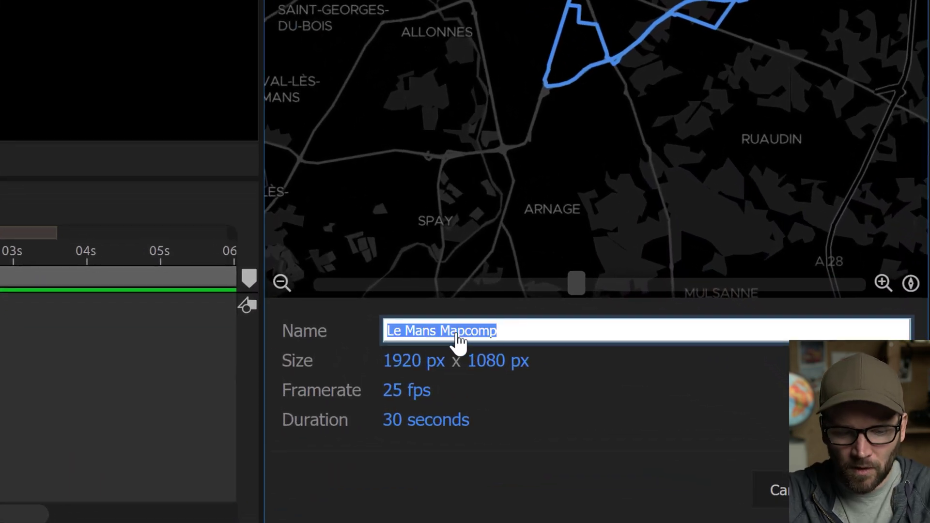
type("My Driving Routes")
left_click(403, 360)
type("3840")
key("Tab")
type("21")
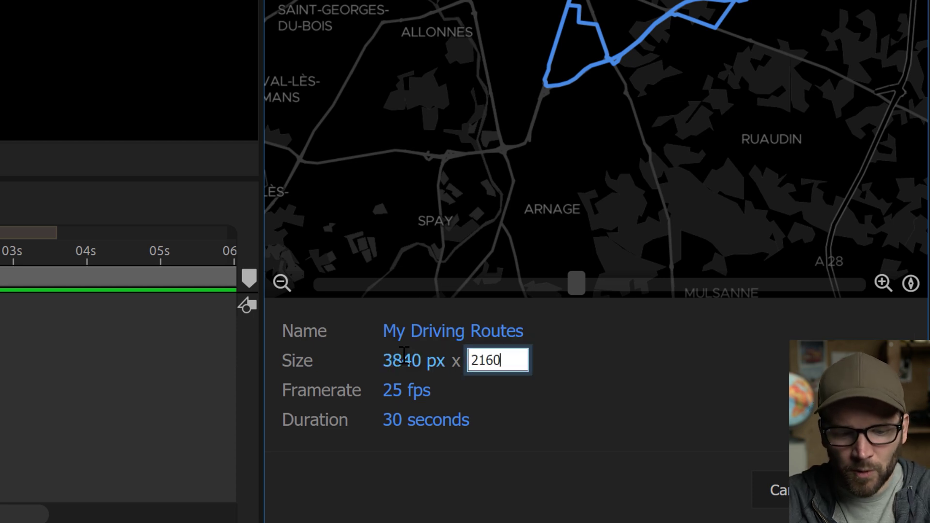
type("60")
Set the mapcomp's framerate to 24 fps and its duration to 60 seconds, and confirm the settings.
key("Tab")
type("24")
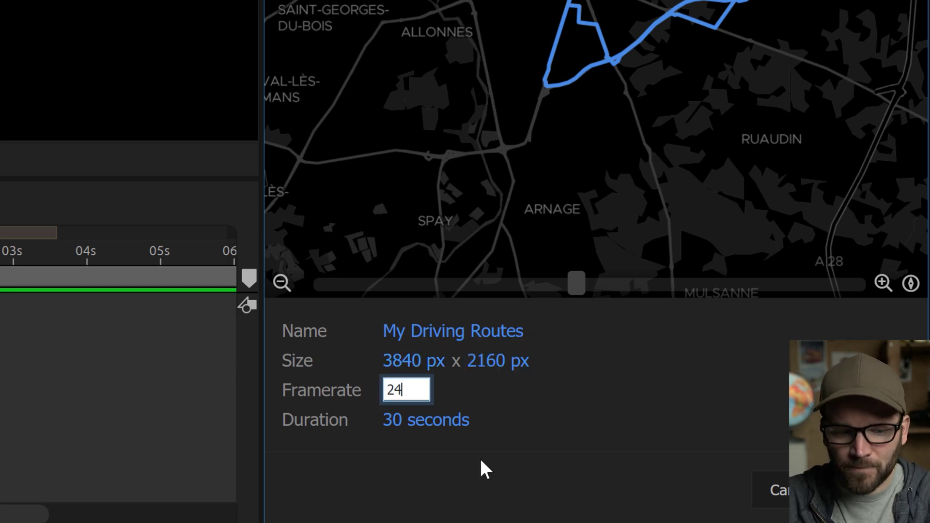
left_click(400, 426)
type("60")
key("Return")
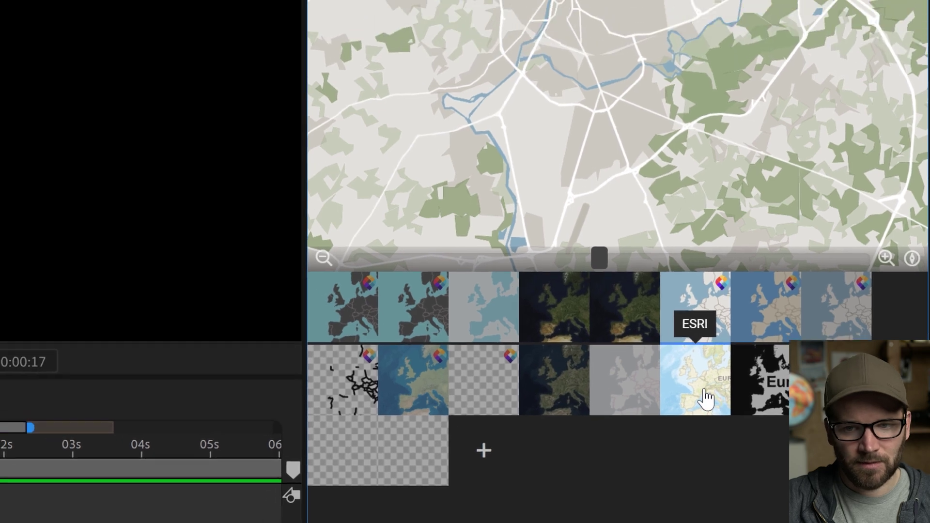
Create the mapcomp with the ESRI imagery and finalize it to load the full-quality map.
left_click(705, 395)
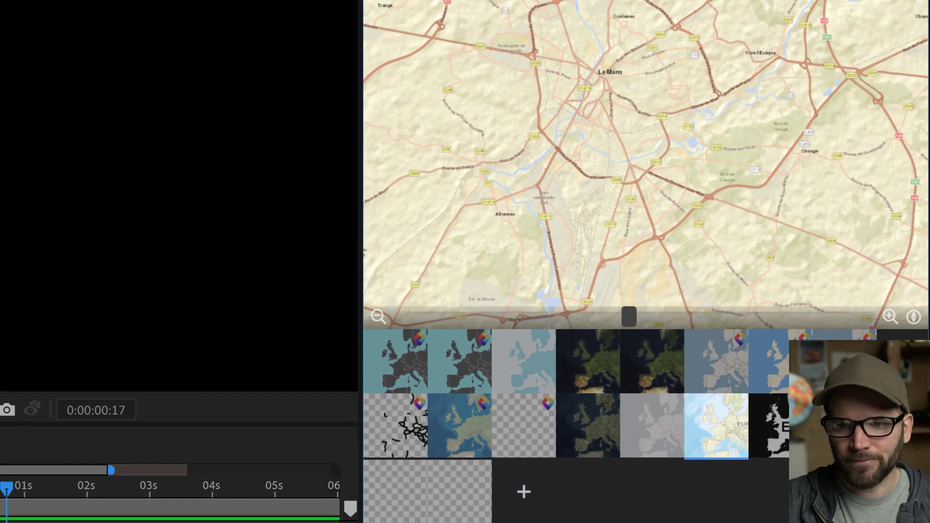
double_click(706, 395)
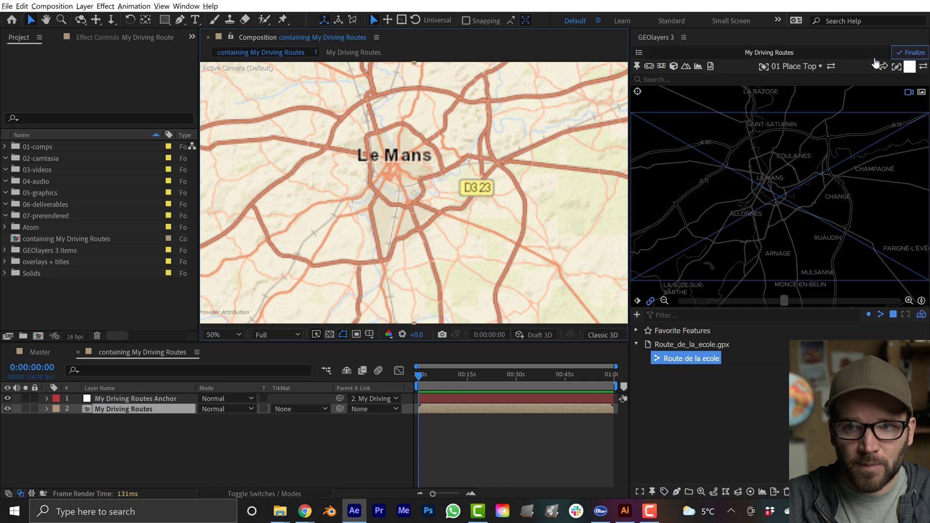
left_click(911, 52)
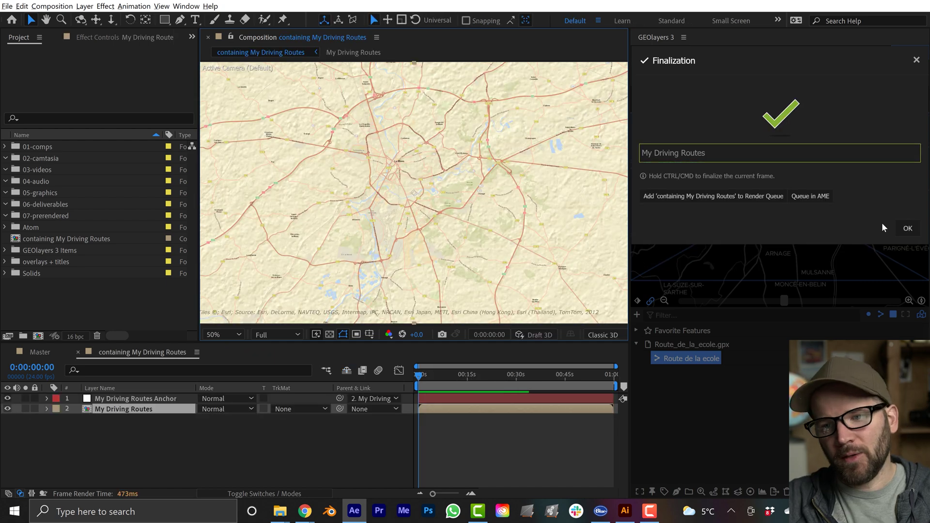
left_click(906, 226)
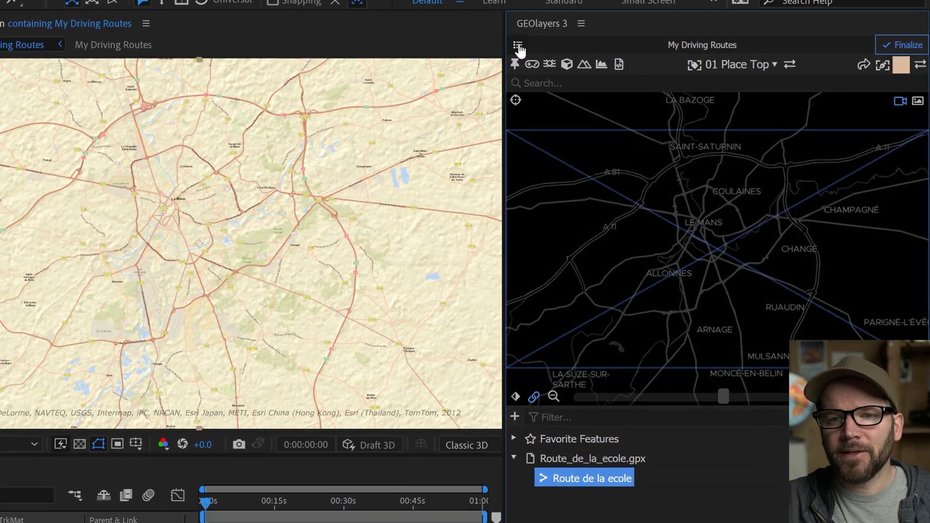
Edit the My Driving Routes mapcomp's ESRI imagery to use the Grey Canvas style.
left_click(516, 46)
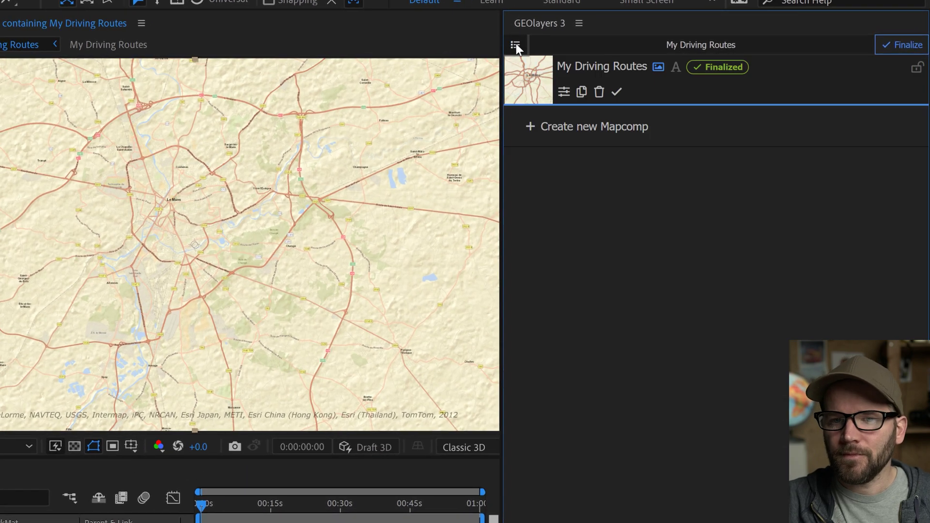
left_click(564, 93)
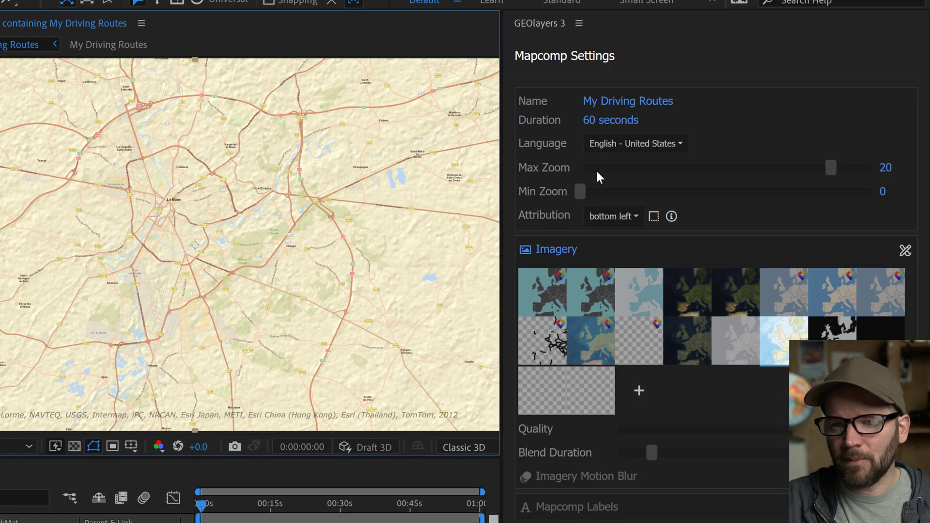
left_click(905, 252)
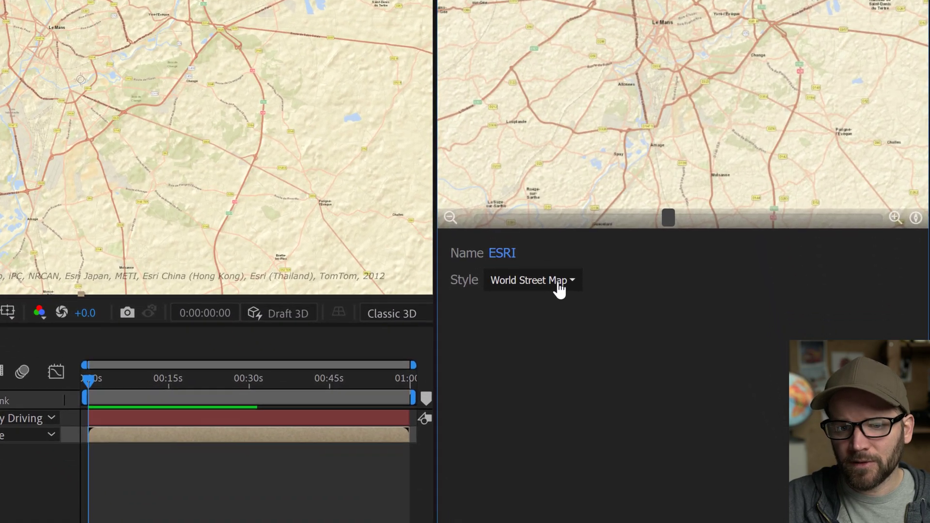
left_click(594, 390)
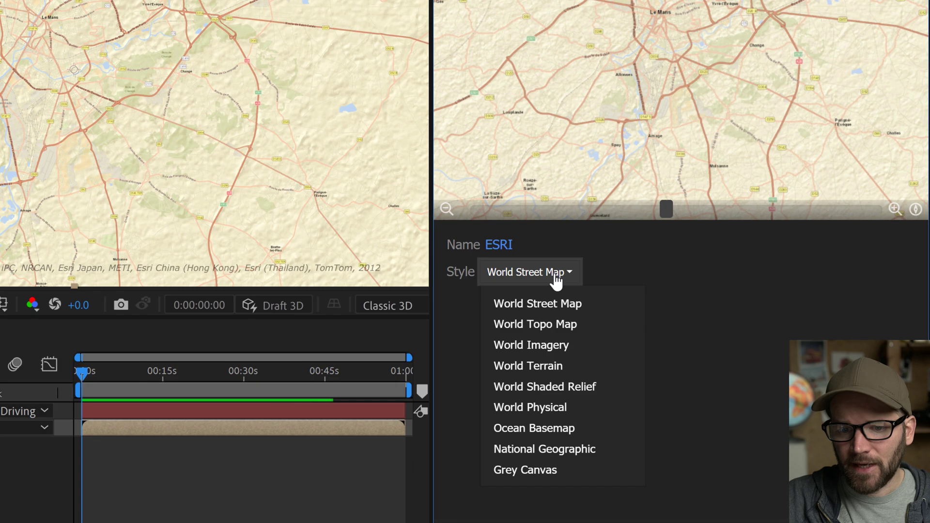
left_click(584, 475)
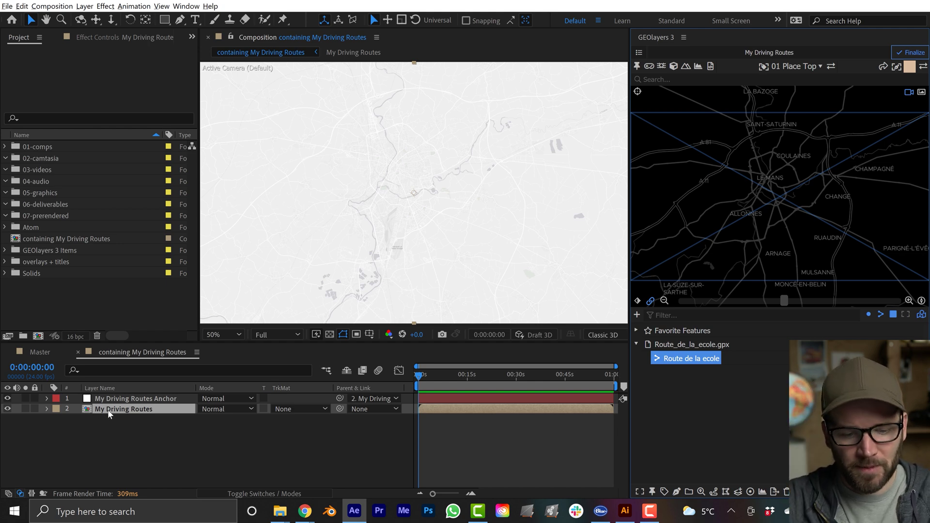
Apply the Curves effect to the My Driving Routes layer.
key("ctrl+space")
type("curve")
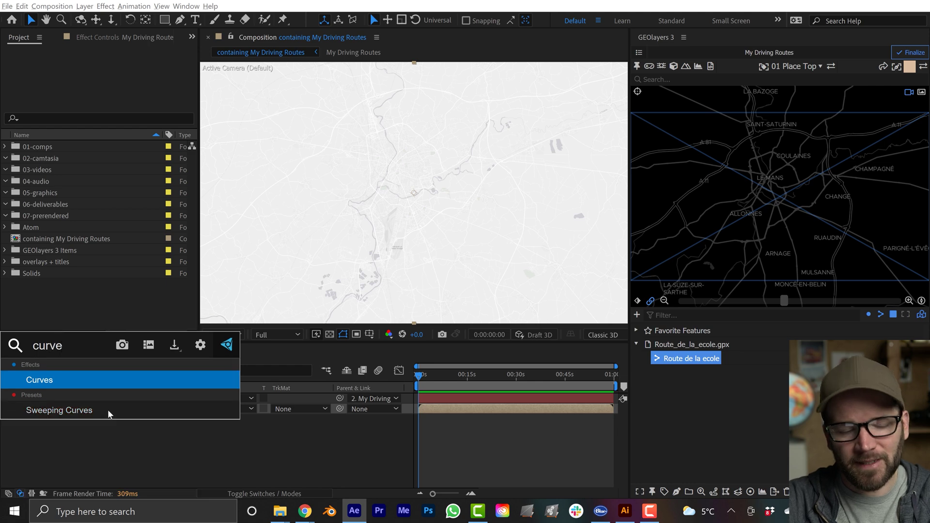
key("Return")
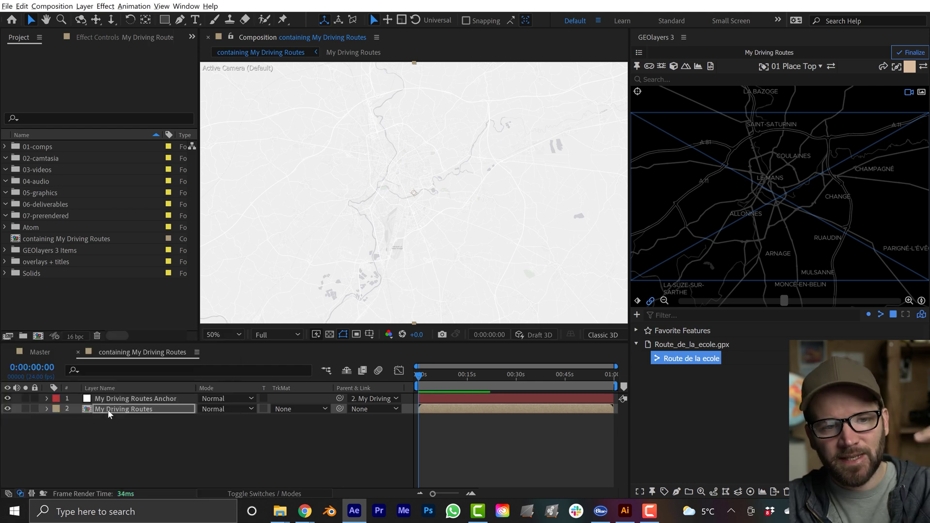
Move the RGB curve's black point far toward the highlights to darken the map and strongly increase its contrast.
left_click(126, 34)
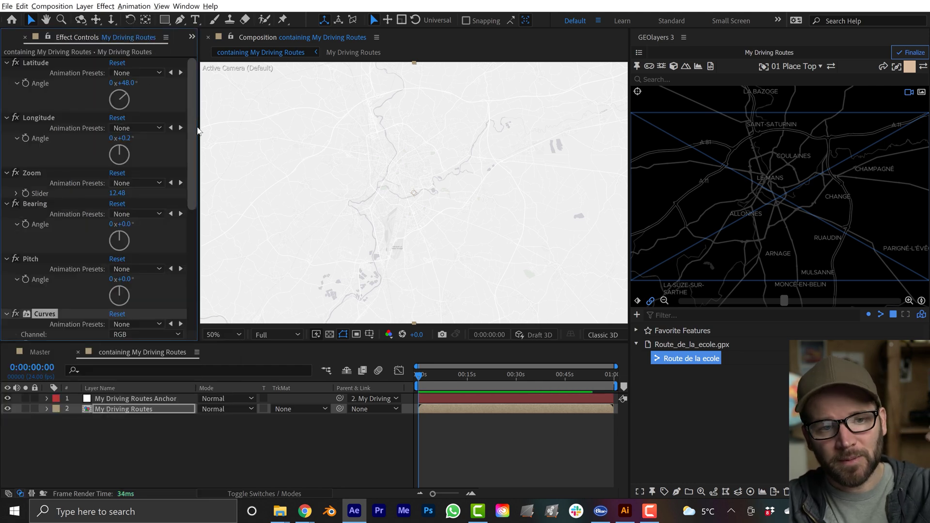
left_click_drag(194, 121, 192, 278)
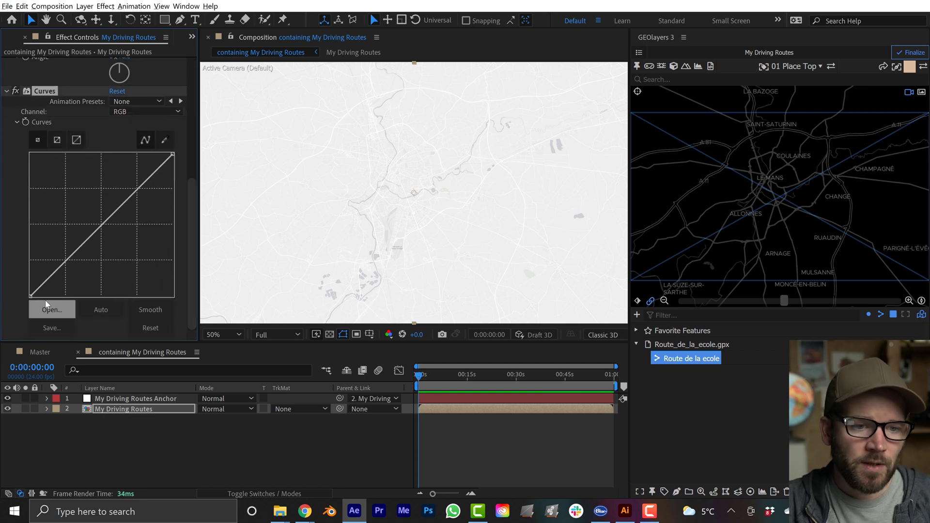
left_click_drag(32, 297, 154, 322)
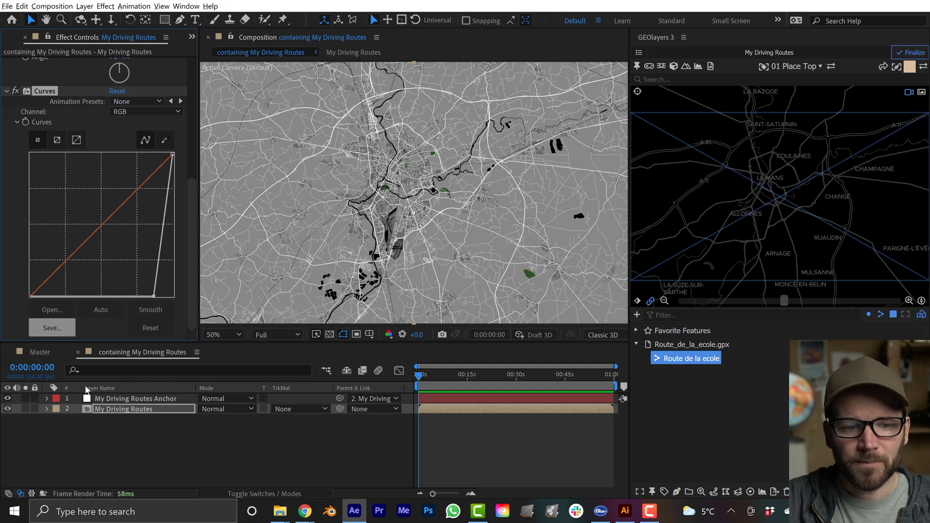
left_click(124, 433)
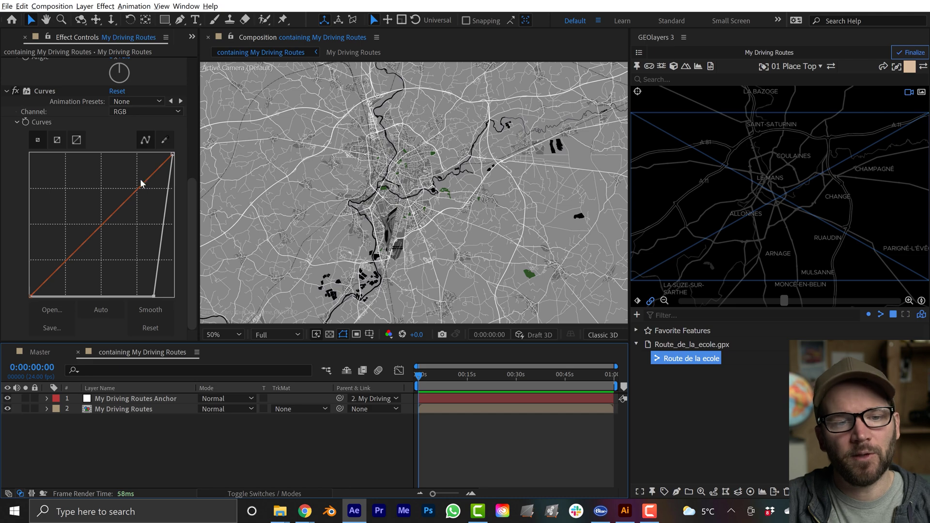
scroll(192, 189, "up", 3)
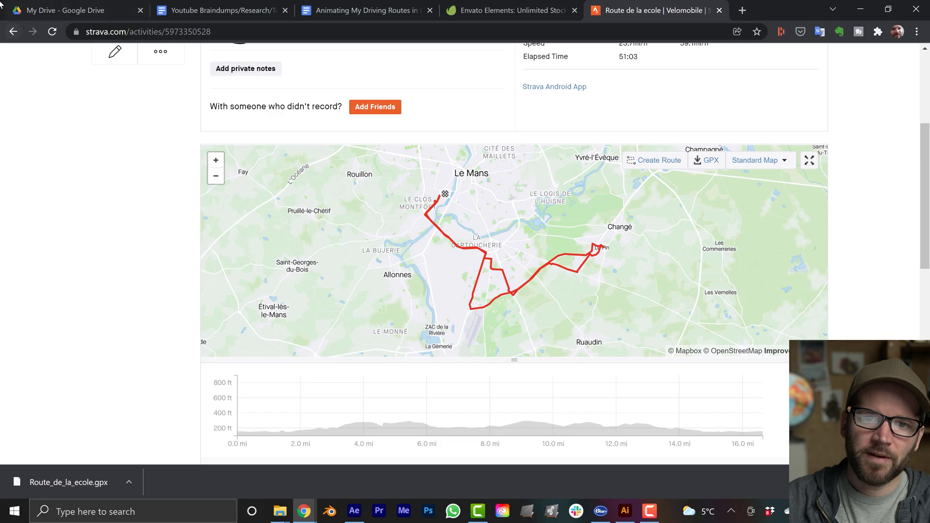
Search the Graphics category on Envato Elements for "map marker".
left_click(536, 16)
left_click(196, 67)
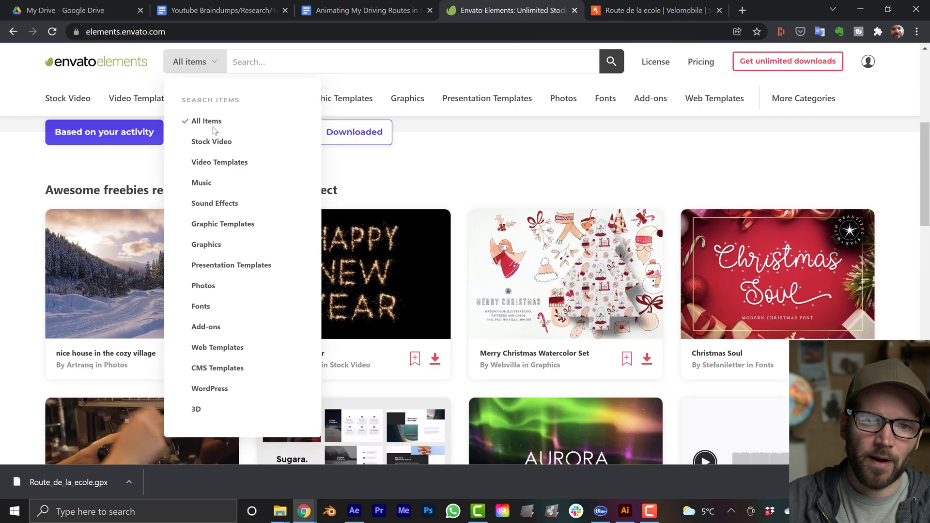
left_click(207, 244)
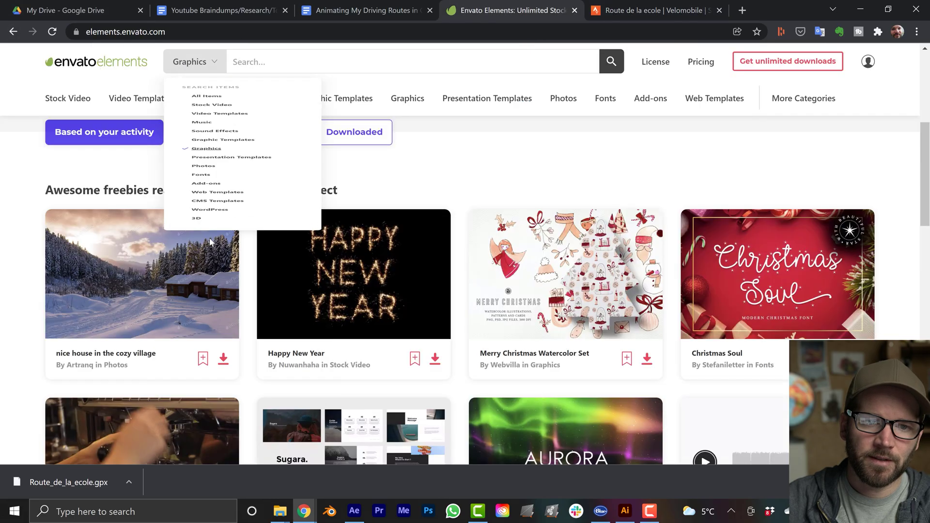
left_click(272, 68)
type("map marke")
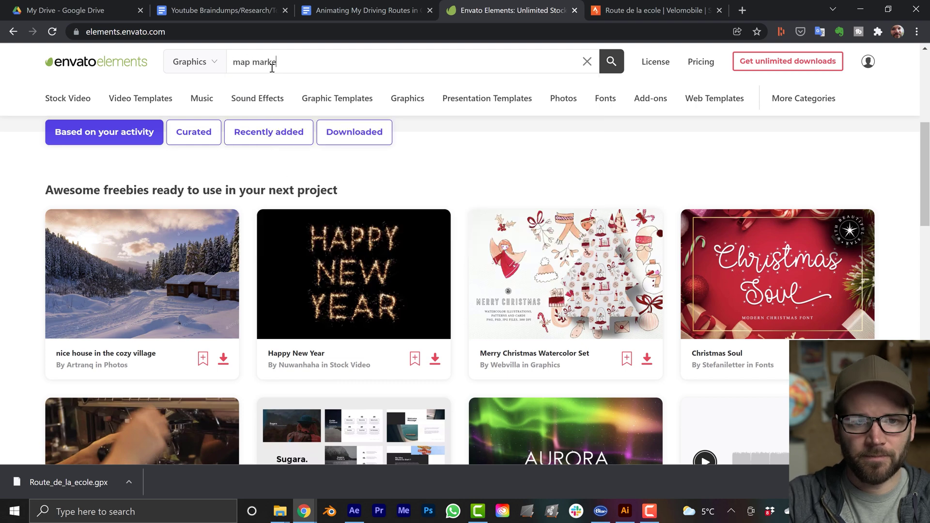
key("Return")
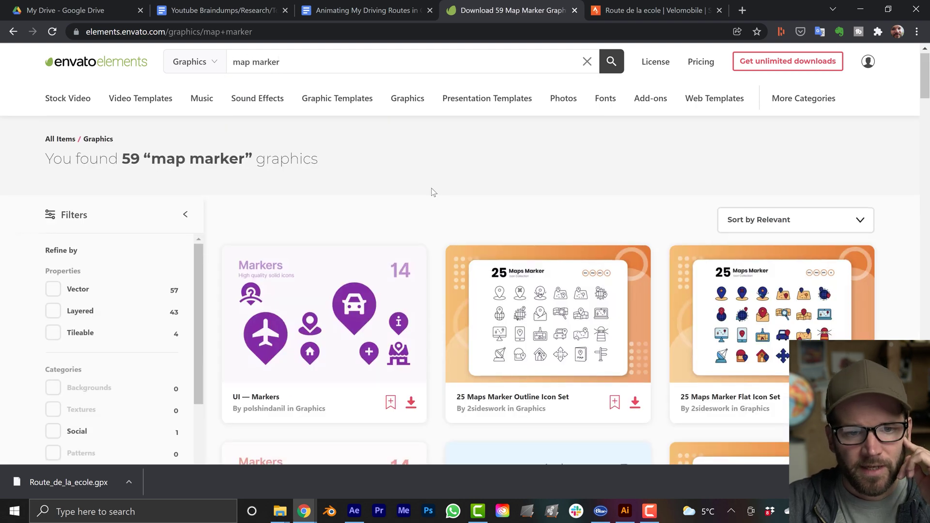
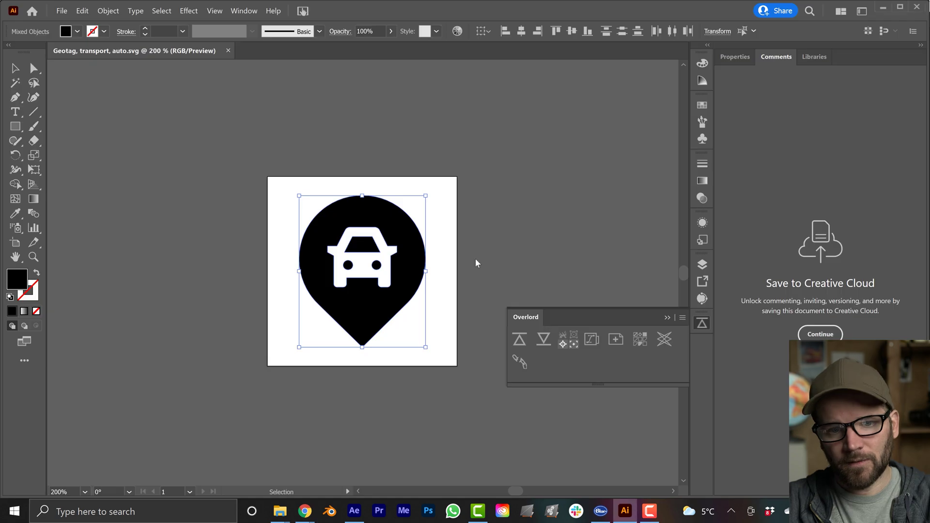
Send the selected car map pin artwork from Illustrator with Overlord into the containing My Driving Routes comp in After Effects.
key("alt+Tab")
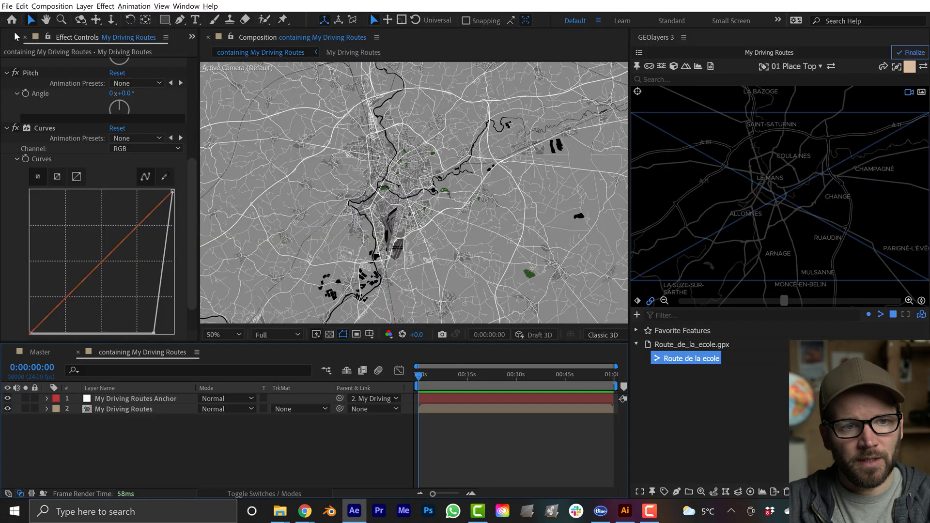
left_click(15, 35)
key("alt+Tab")
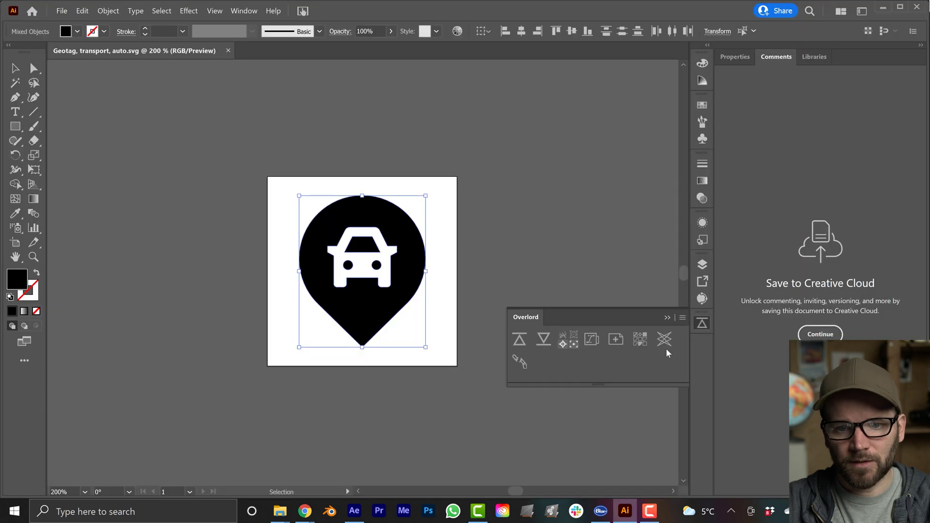
key("alt+Tab")
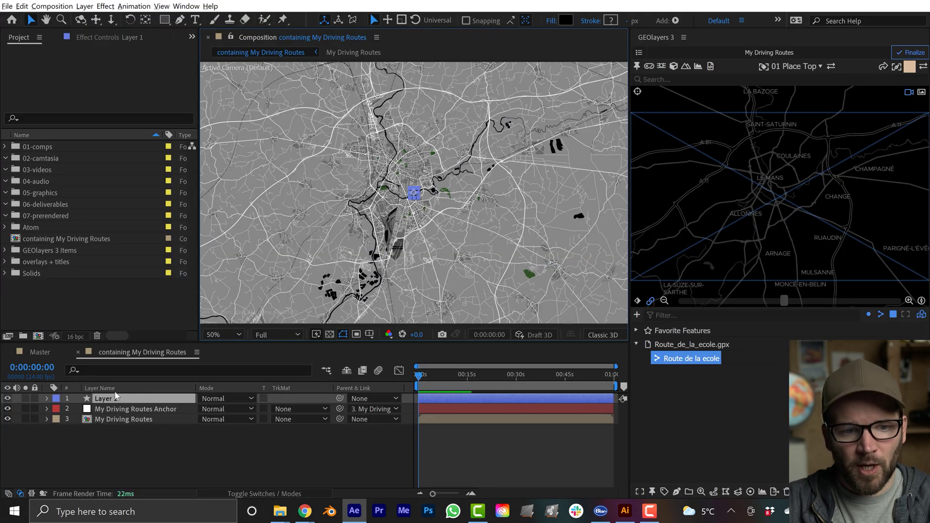
key("/")
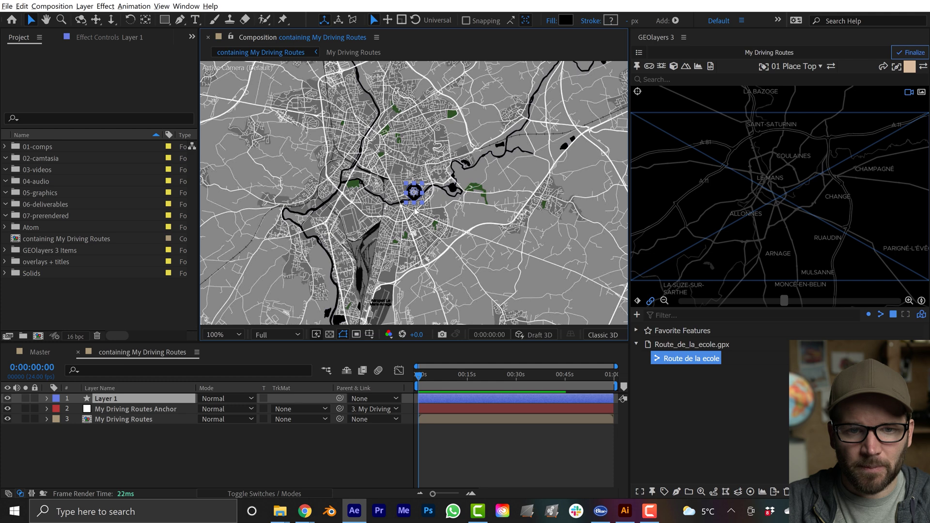
key("comma")
left_click(107, 434)
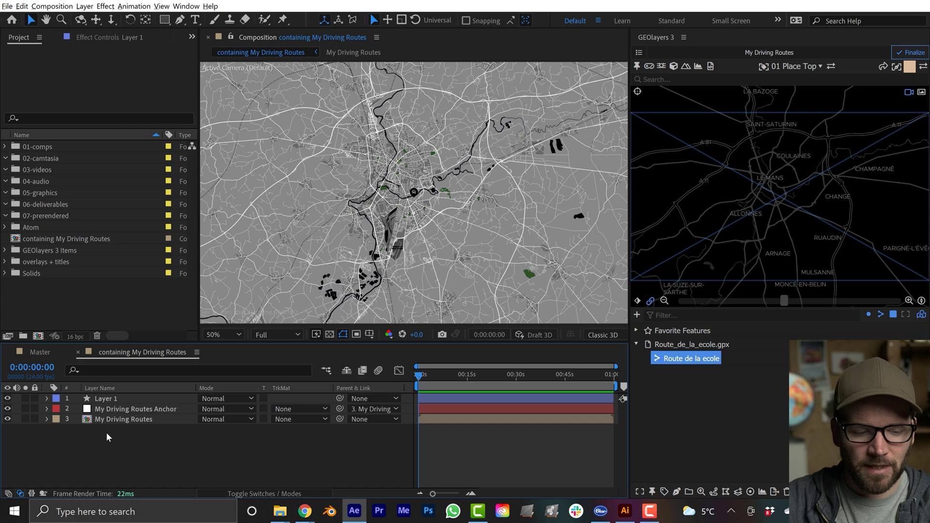
Pre-compose the imported pin layer, Layer 1, into a new composition named Car Icon.
left_click(107, 400)
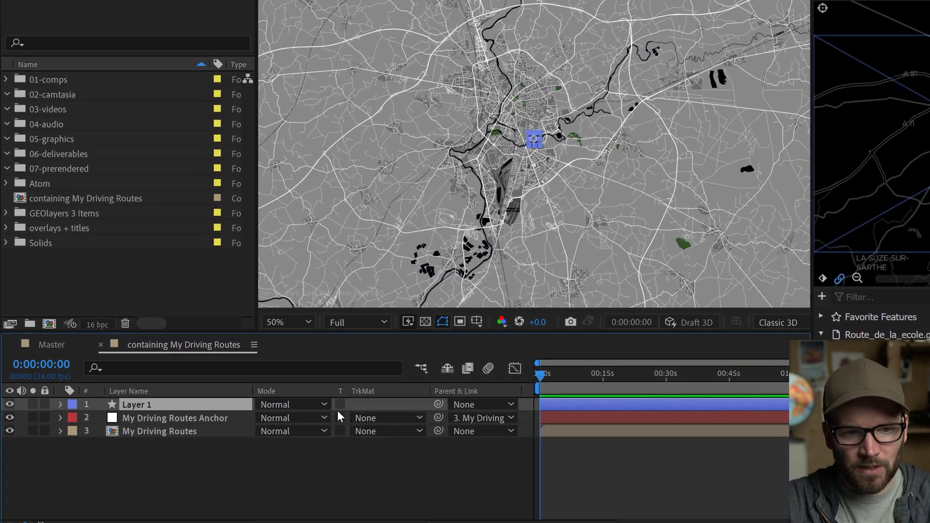
key("ctrl+shift+c")
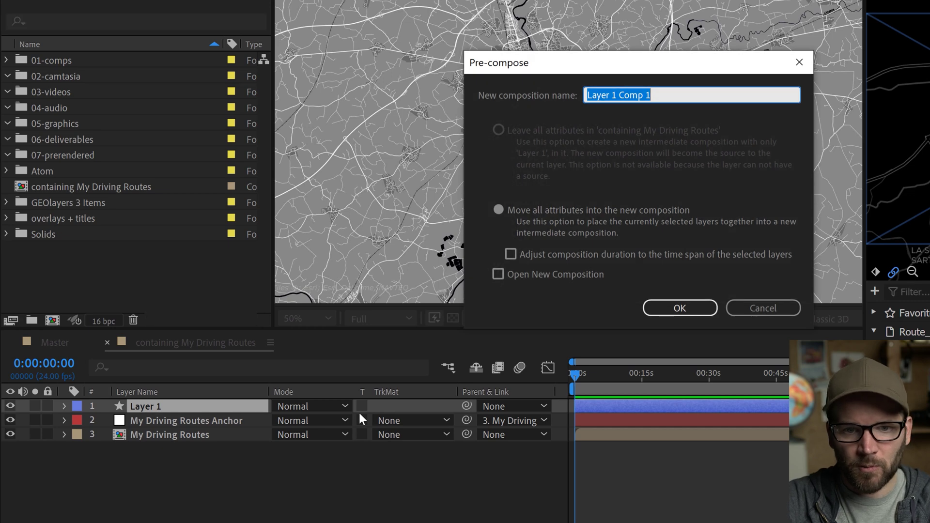
type("M")
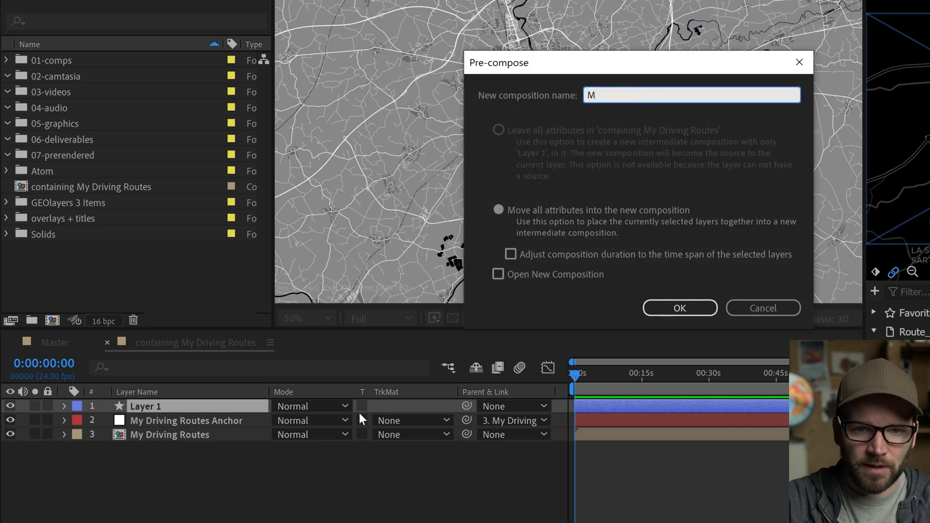
key("BackSpace")
type("Car Icon")
key("Return")
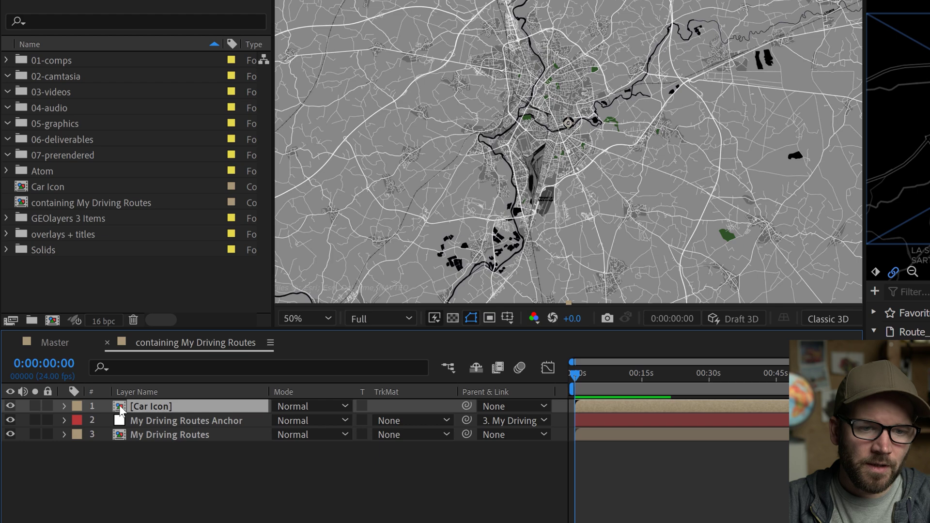
Open the Car Icon composition and set its size to 600 x 600 px.
double_click(122, 411)
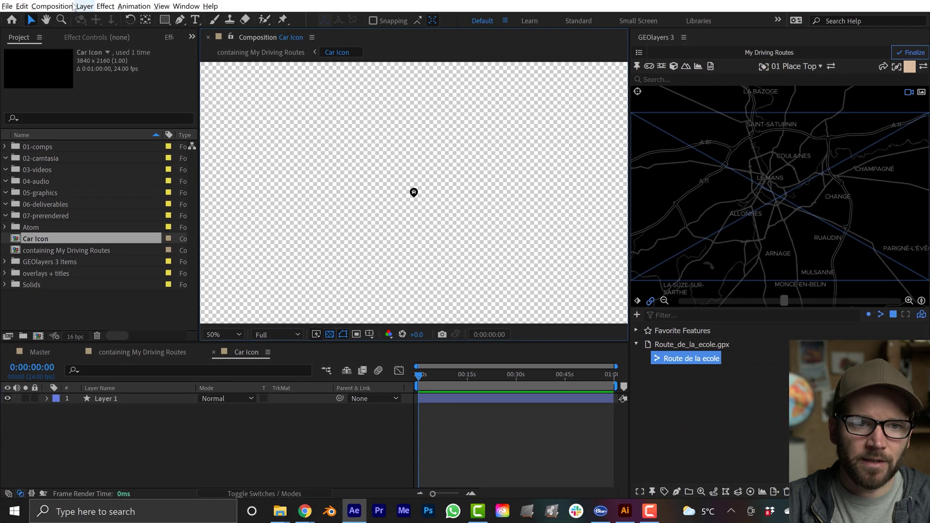
left_click(52, 7)
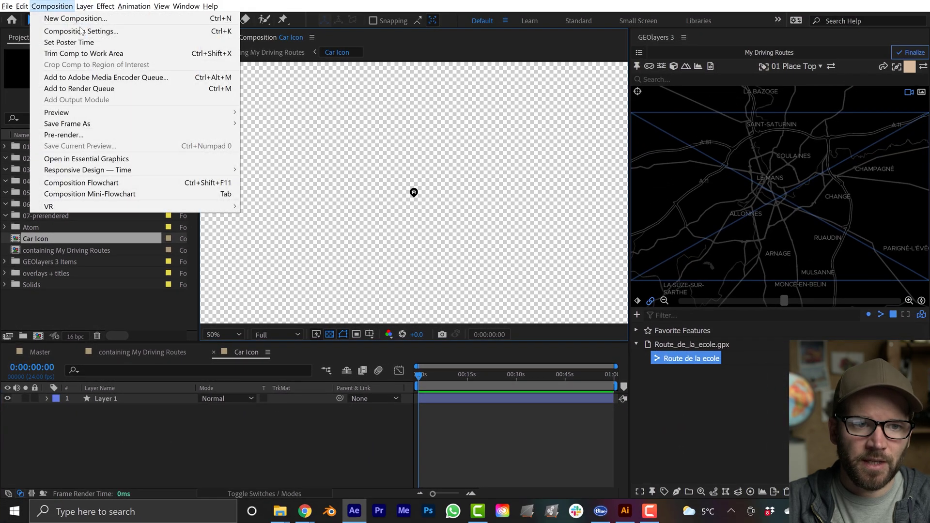
left_click(81, 31)
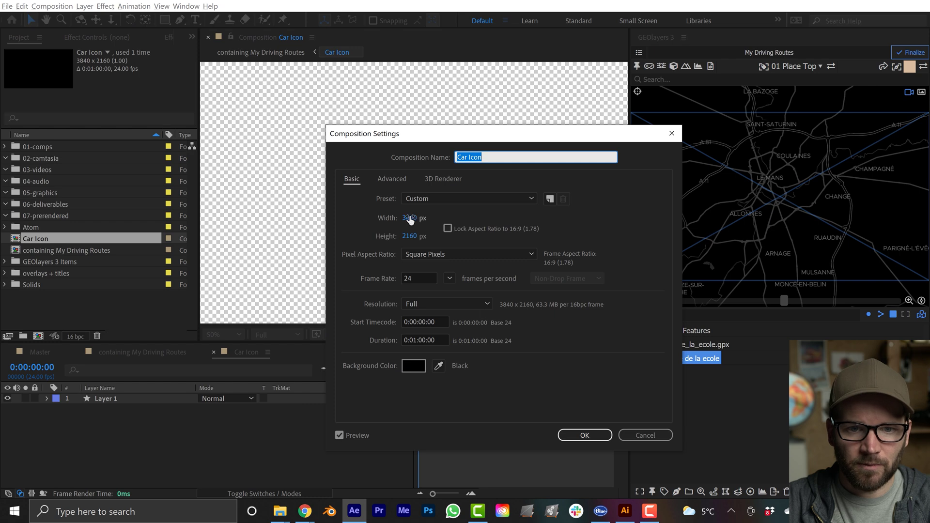
left_click(410, 218)
type("600")
key("Tab")
type("600")
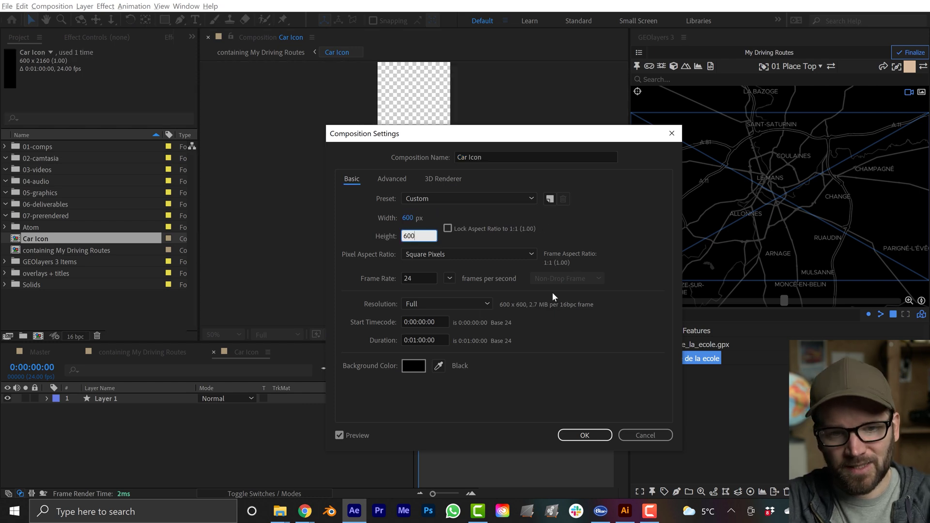
key("Return")
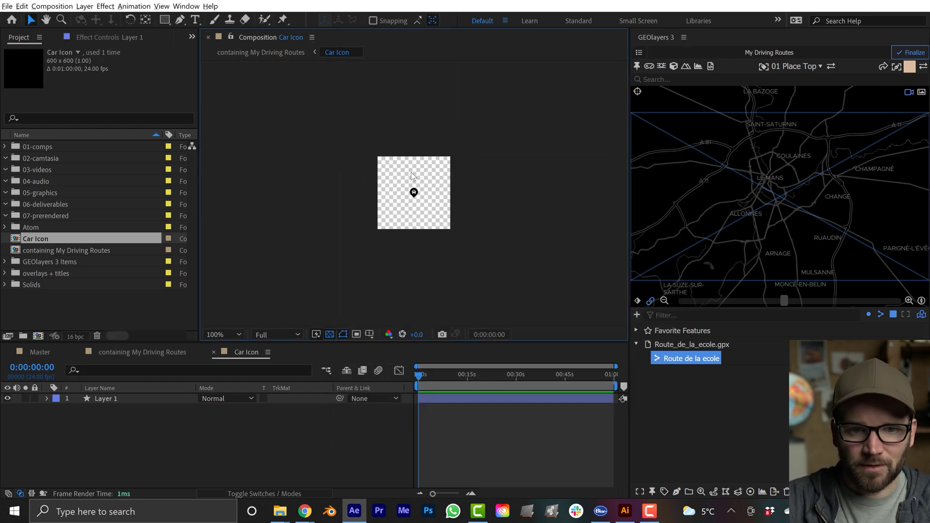
Move the pin layer's anchor point to the pointed tip at the base of the map pin.
left_click(298, 419)
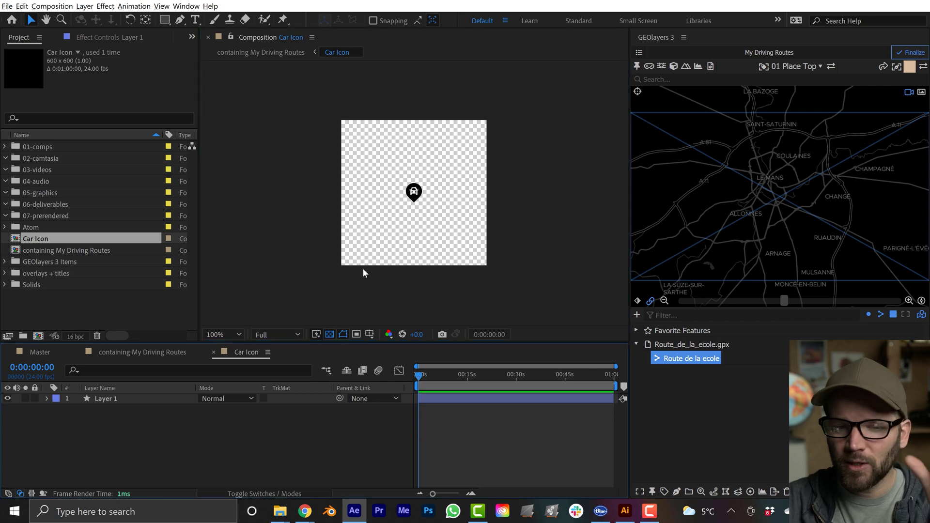
left_click(415, 194)
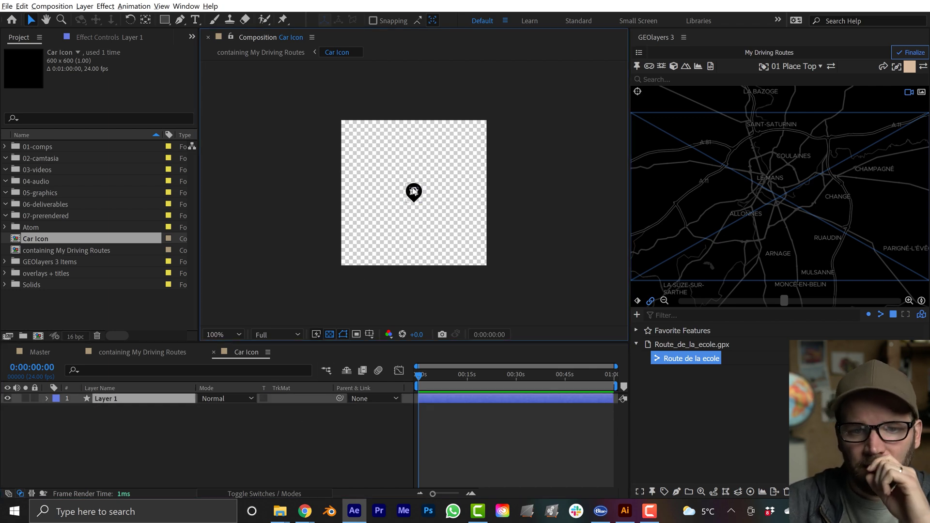
scroll(417, 204, "up", 2)
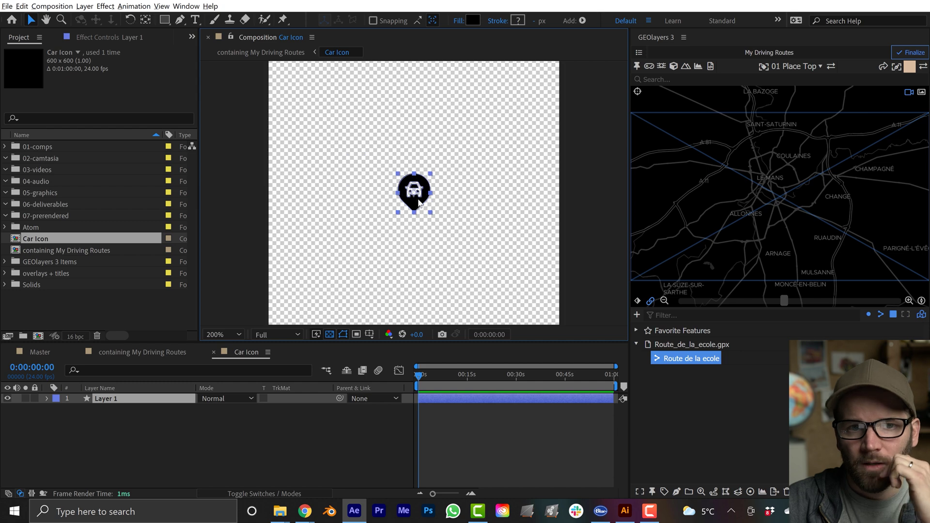
left_click(187, 5)
mouse_move(227, 59)
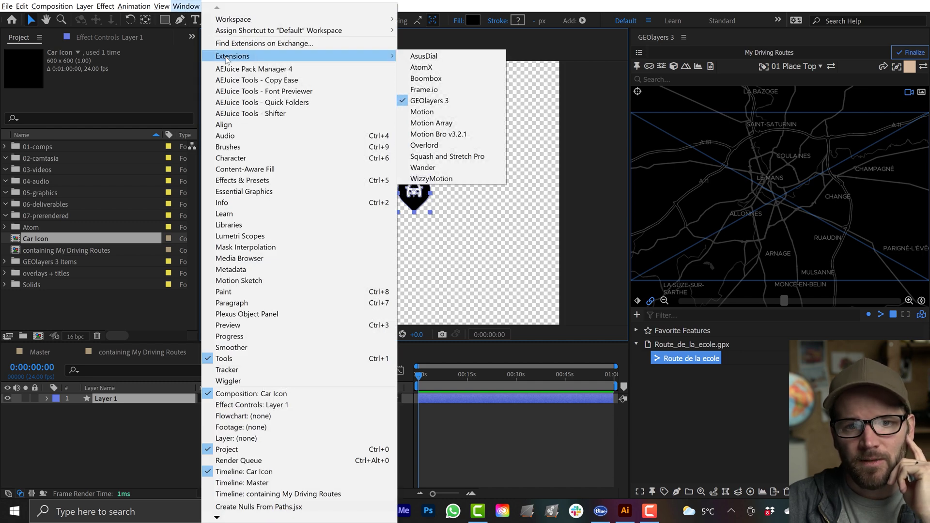
key("Escape")
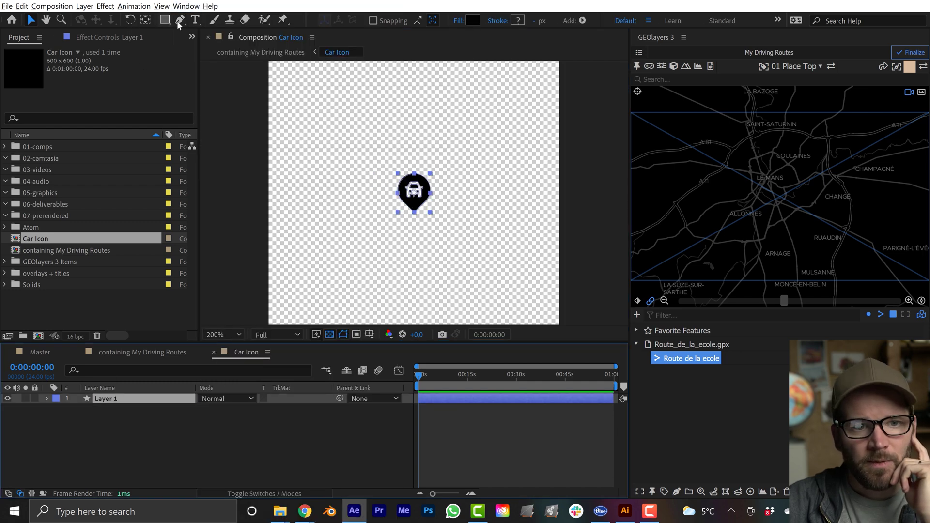
left_click(145, 20)
scroll(415, 204, "up", 2)
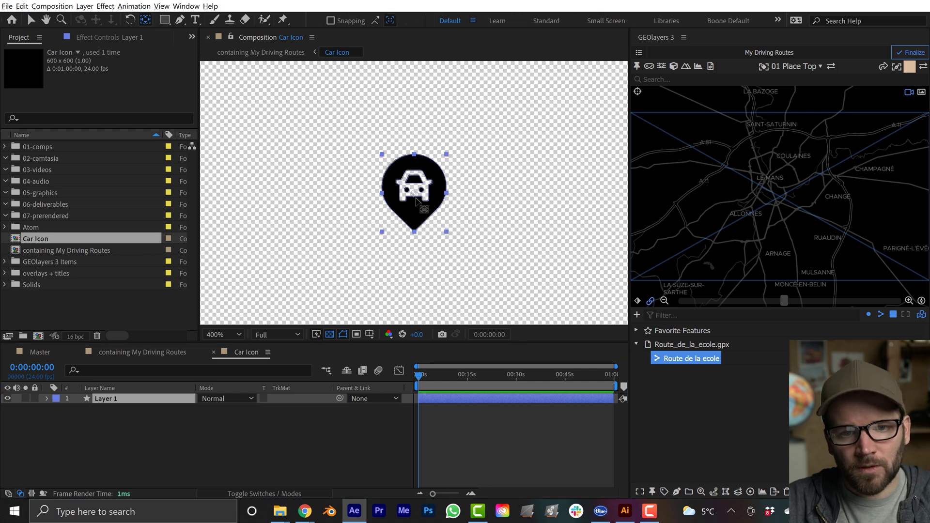
left_click_drag(416, 235, 415, 231)
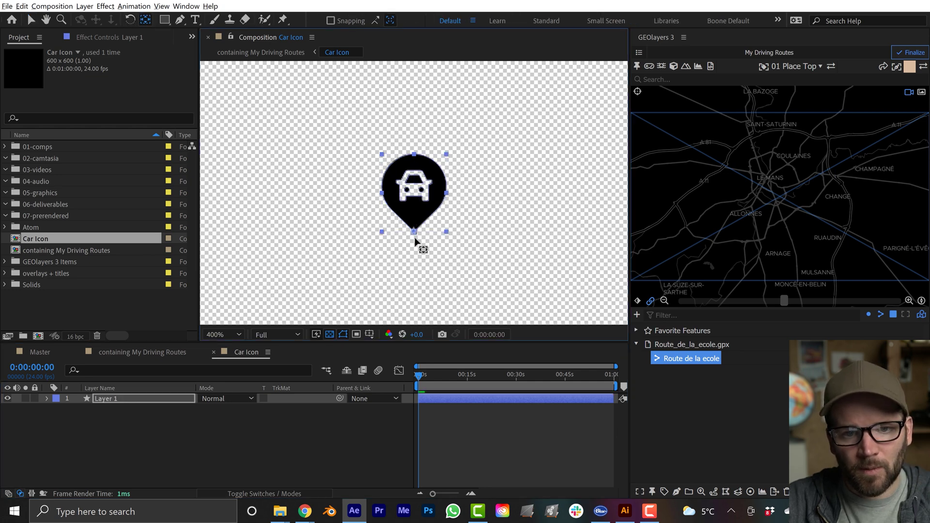
Position the pin layer so its tip sits at the exact centre of the Car Icon composition.
left_click(369, 335)
key("Escape")
key("v")
scroll(437, 271, "down", 2)
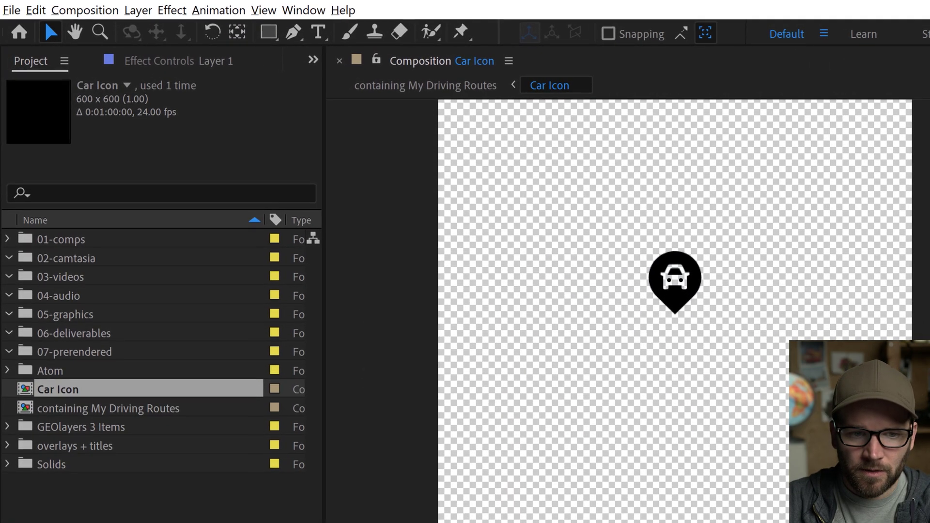
Return to the containing My Driving Routes comp and move the Car Icon comp into the GEOlayers 3 Items Label Templates folder.
key("shift+Escape")
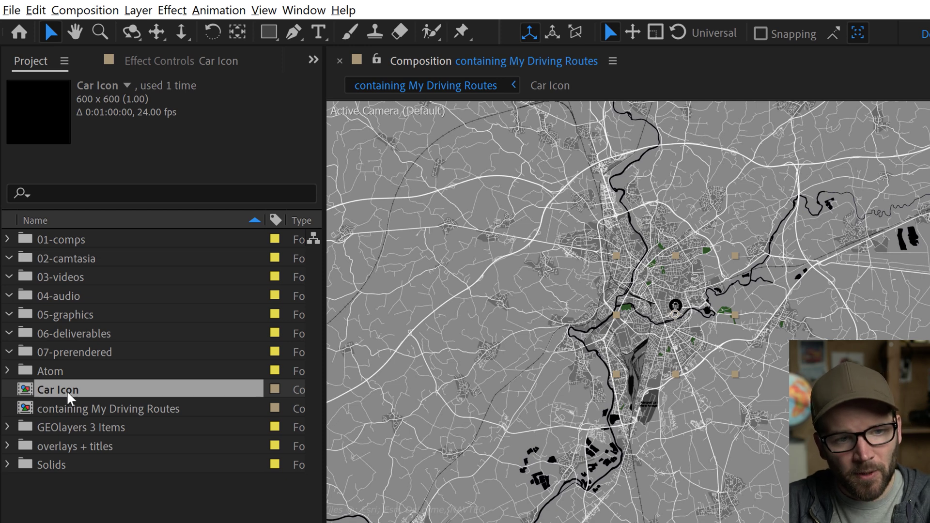
left_click(7, 428)
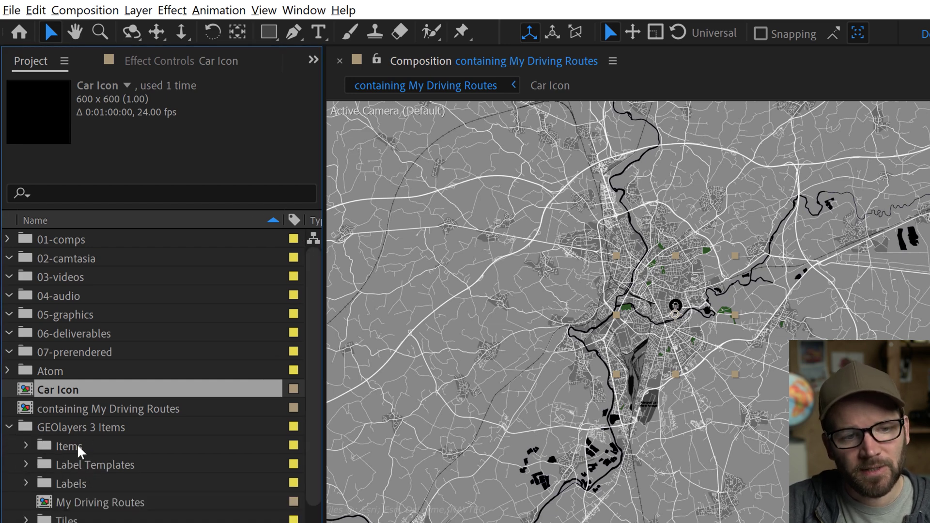
left_click_drag(52, 393, 97, 465)
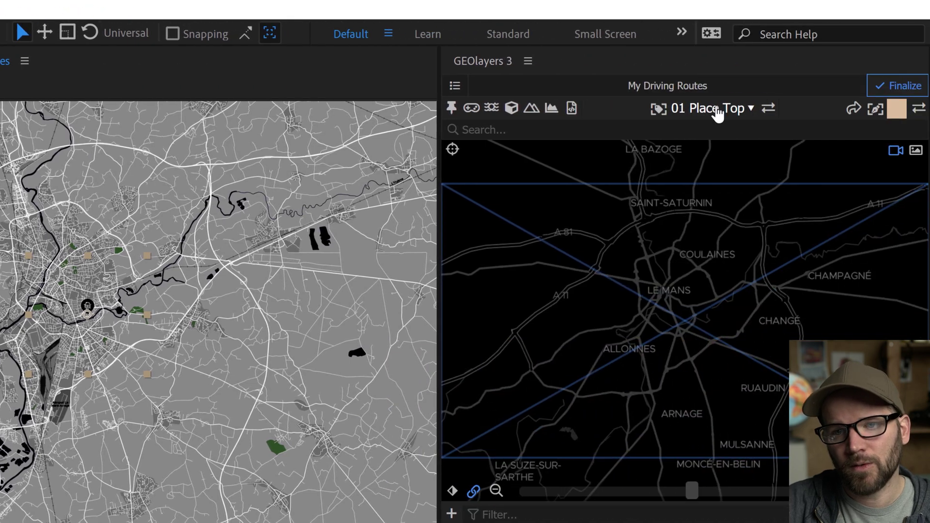
Look through the GEOlayers label template list for the Car Icon template.
left_click(717, 110)
scroll(660, 216, "down", 2)
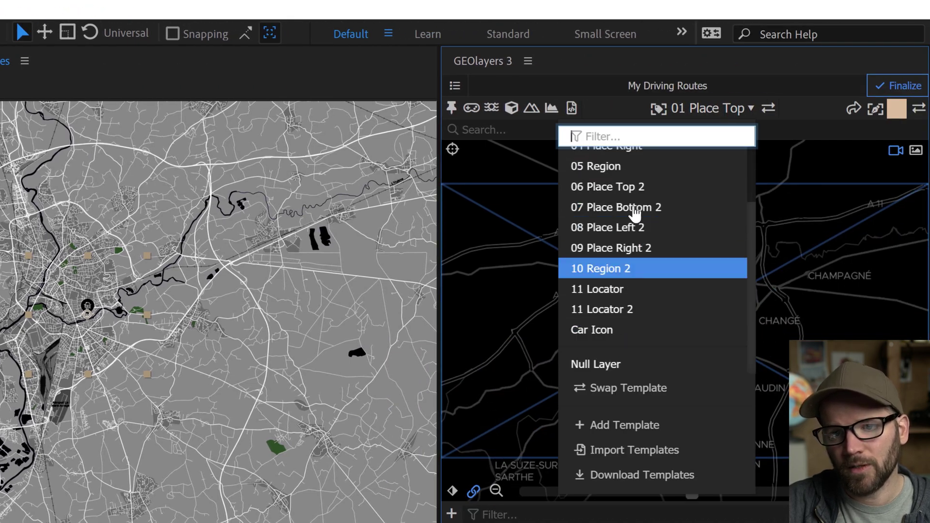
scroll(630, 268, "up", 2)
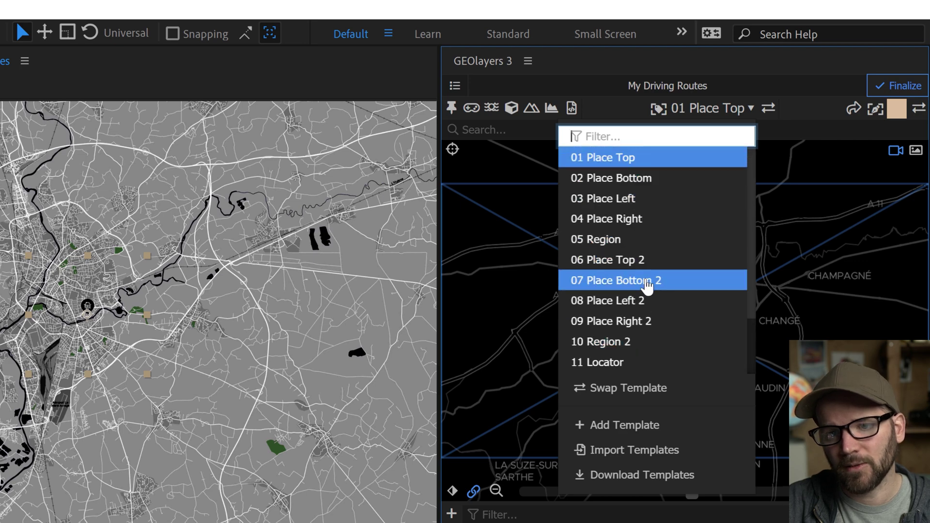
scroll(635, 306, "down", 2)
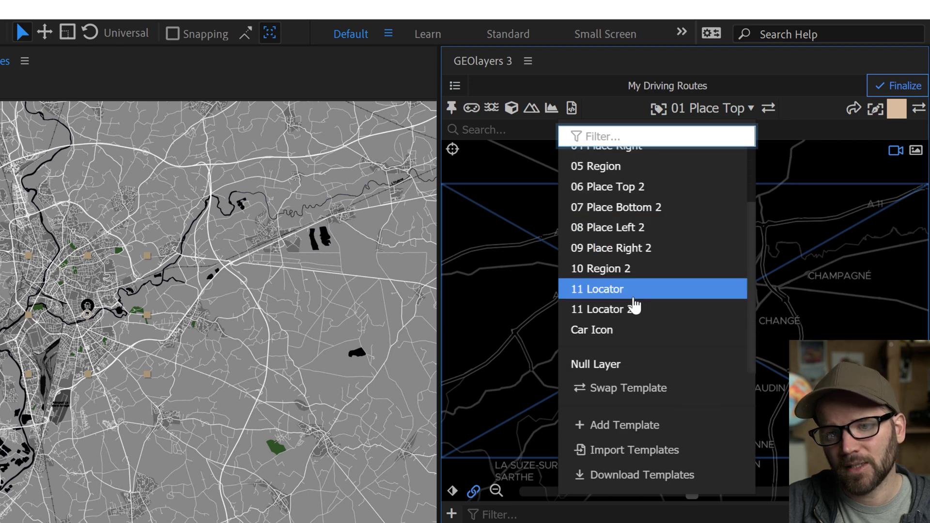
left_click(601, 334)
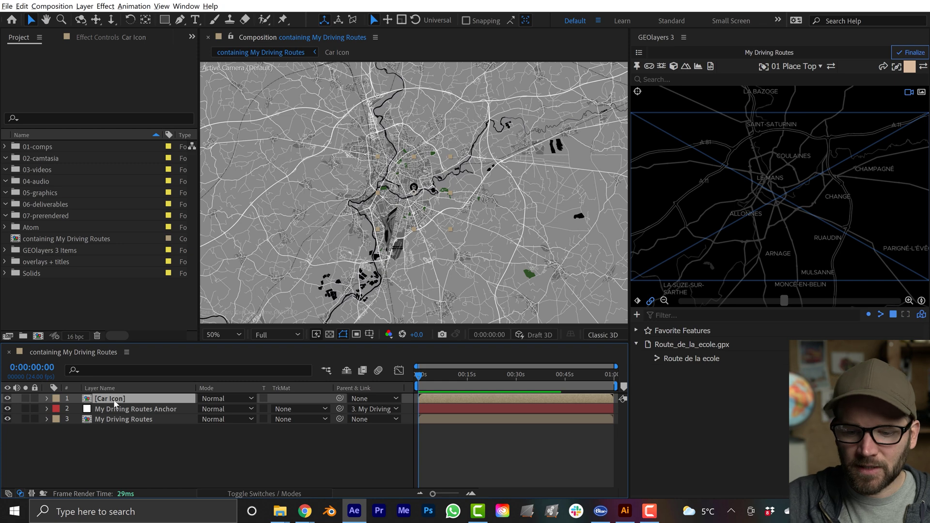
Delete the Car Icon layer from the containing My Driving Routes composition.
key("Delete")
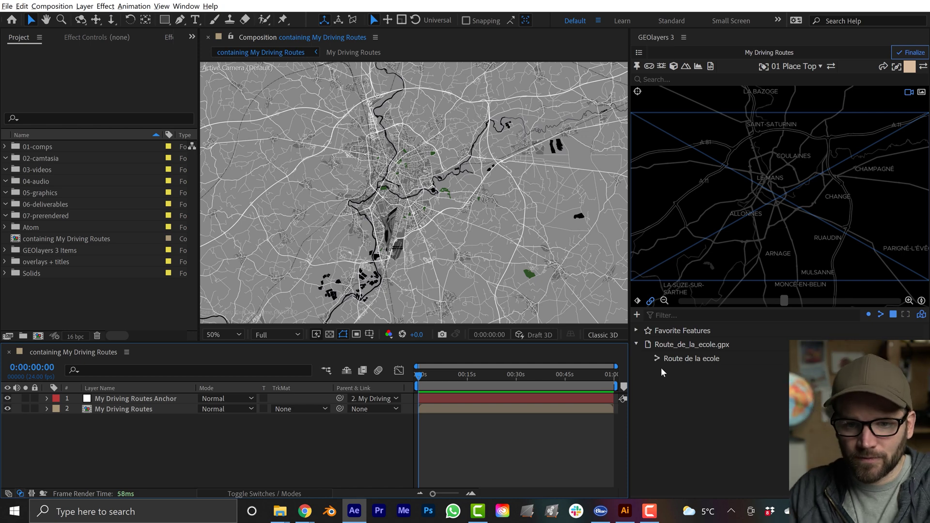
Choose Car Icon as the label template and start animating a label along the Route de la ecole feature.
left_click(687, 360)
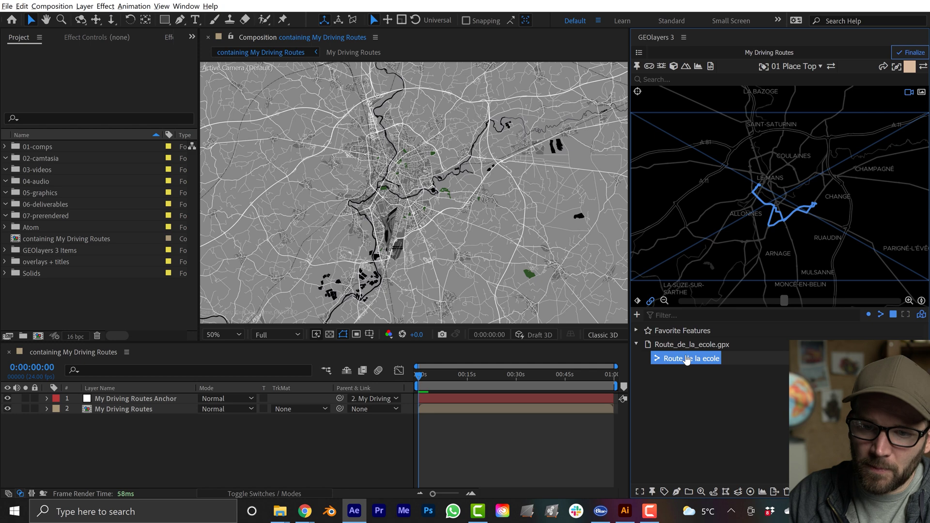
left_click(816, 69)
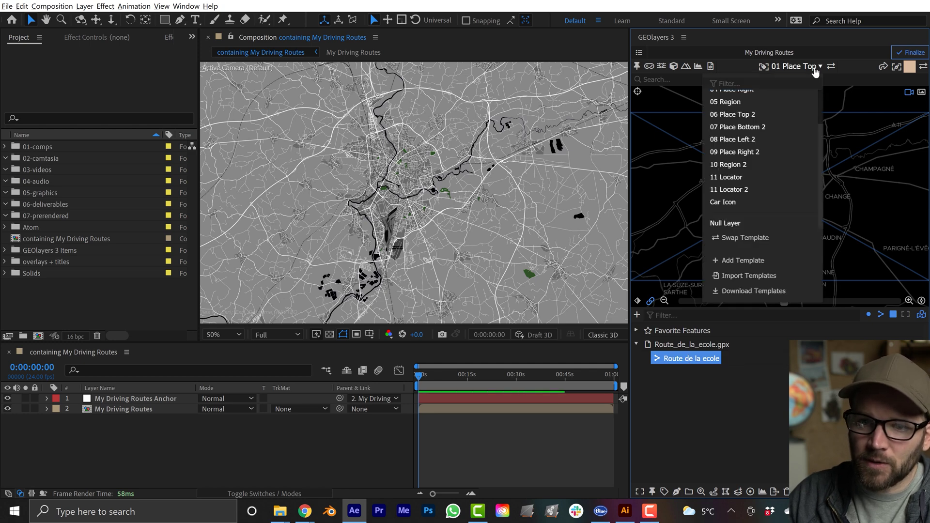
left_click(724, 202)
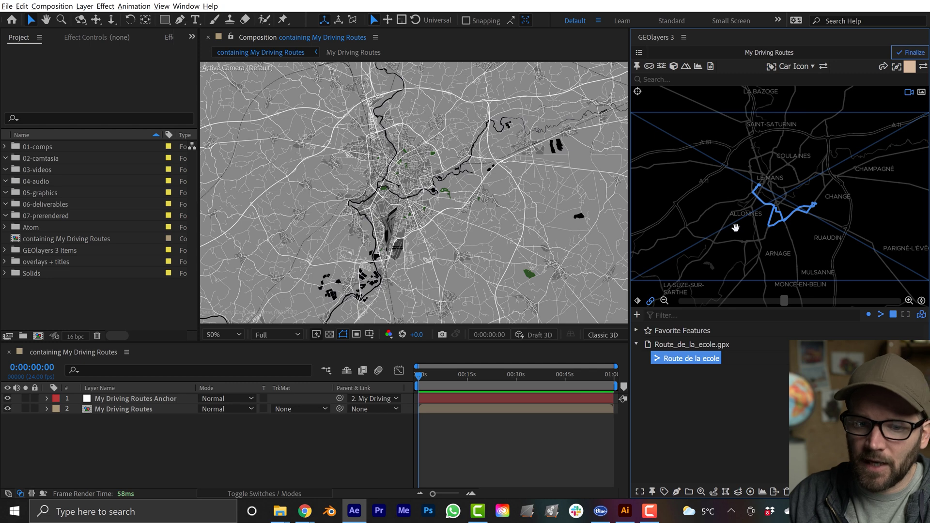
left_click(665, 492)
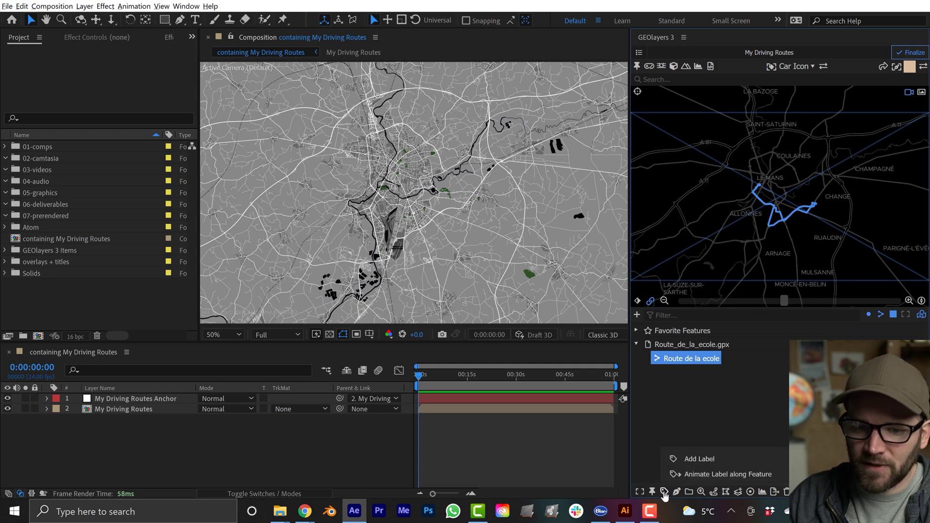
left_click(717, 475)
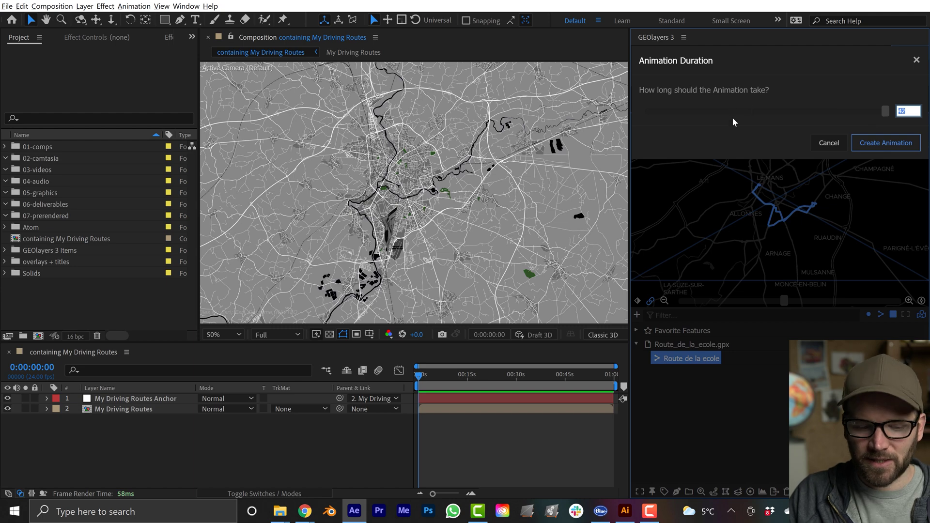
Switch to Chrome and check the Route de la ecole activity's moving time and the Strava activities list.
key("alt+Tab")
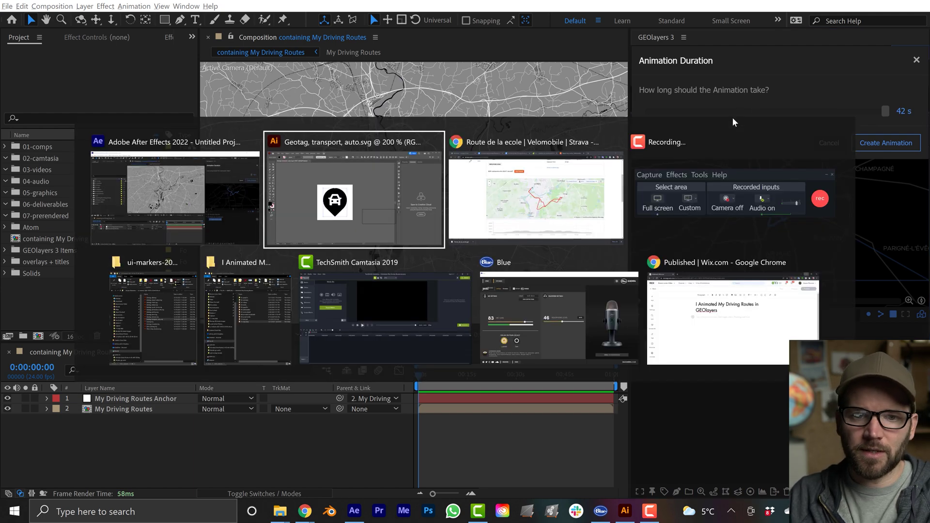
key("alt+Tab")
scroll(699, 118, "up", 5)
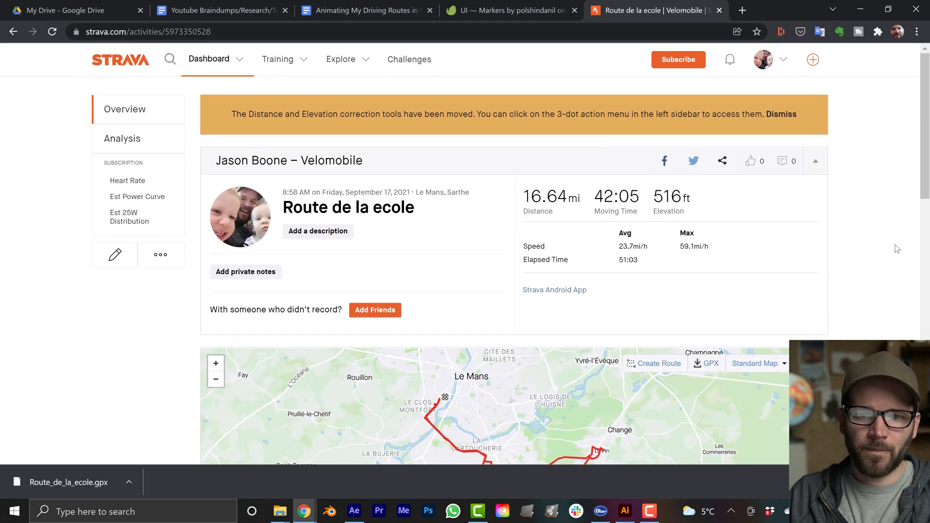
left_click(13, 32)
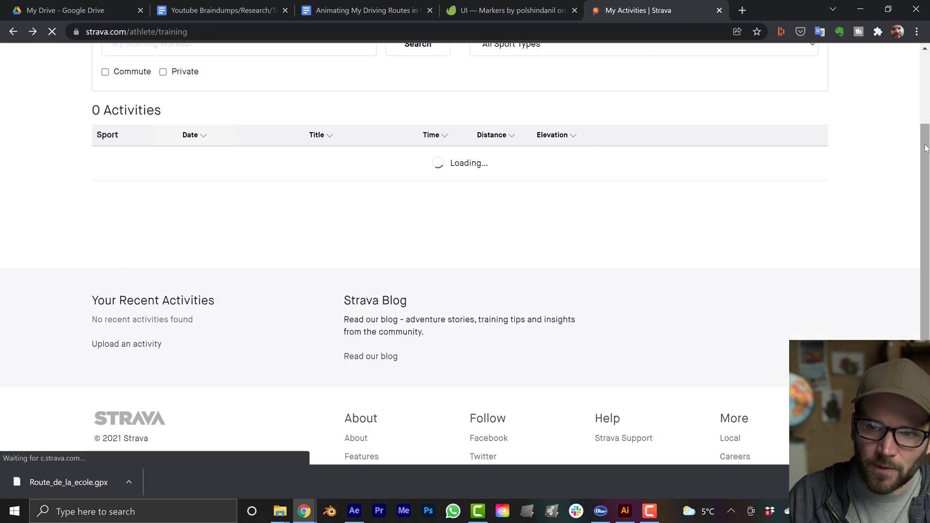
scroll(916, 148, "down", 3)
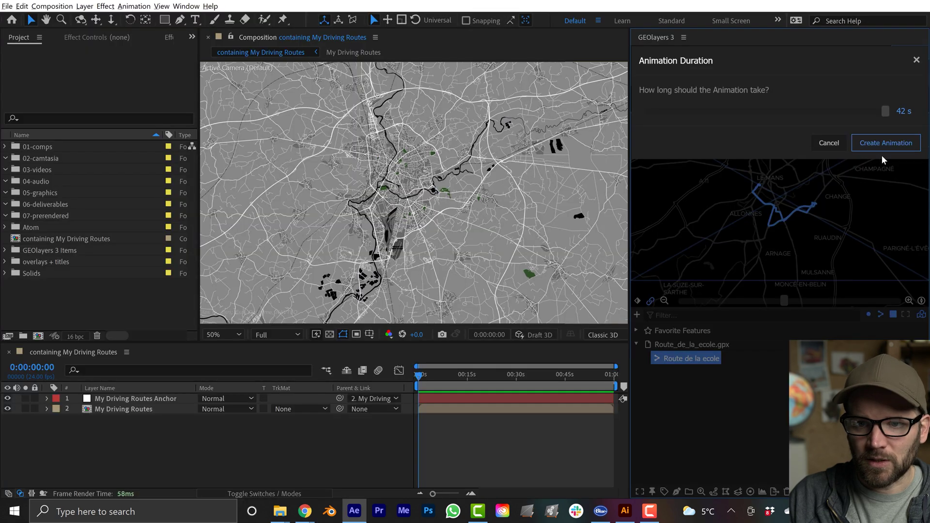
Create a 42-second Car Icon label animation along the route and delete the resulting pinned label layer.
left_click(878, 146)
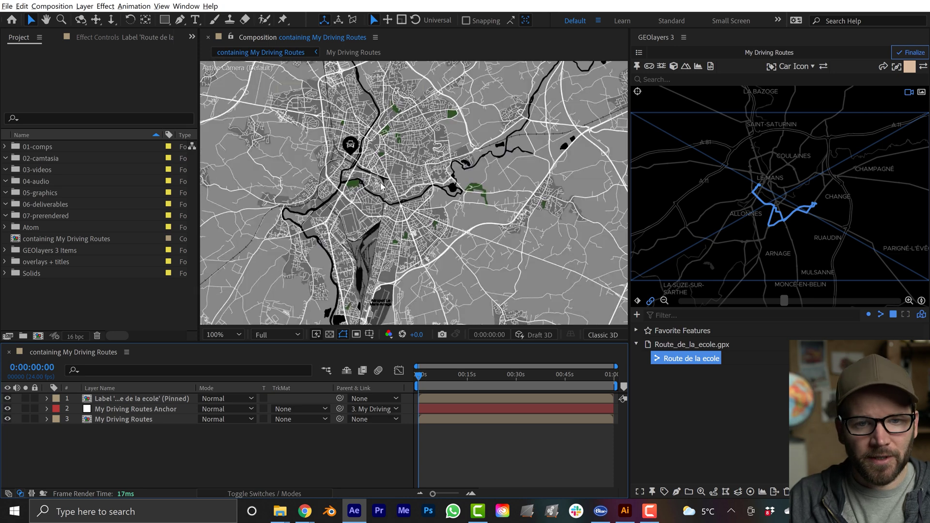
key("comma")
key("comma")
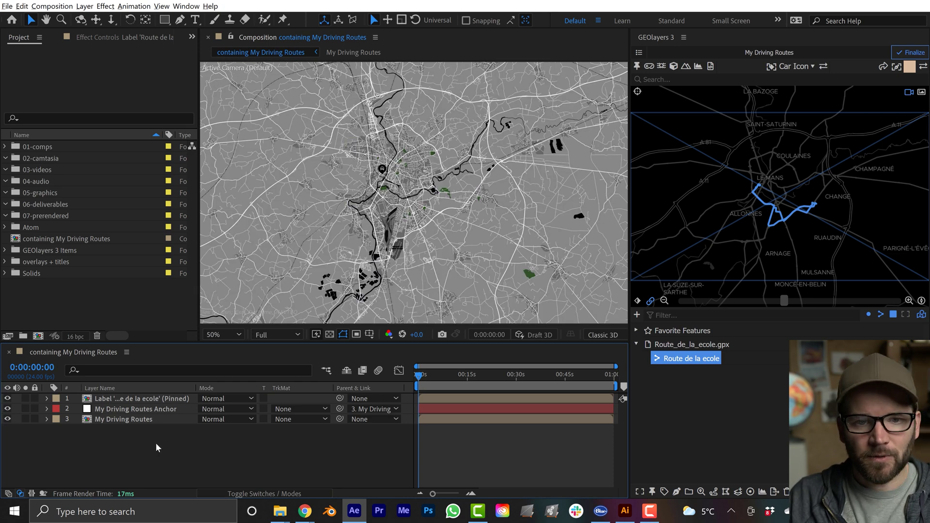
left_click(114, 397)
key("Delete")
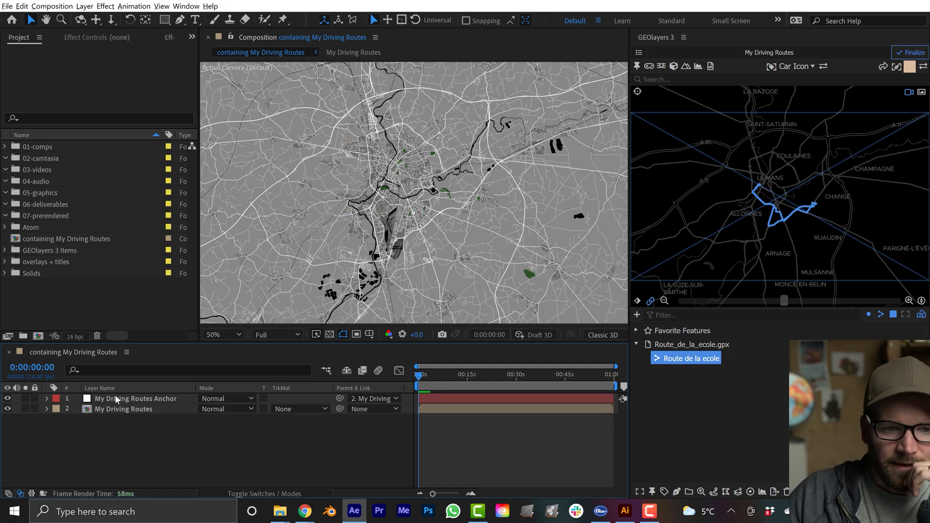
Make the pin in the Car Icon label template white and create the label animation along Route de la ecole again.
left_click(4, 250)
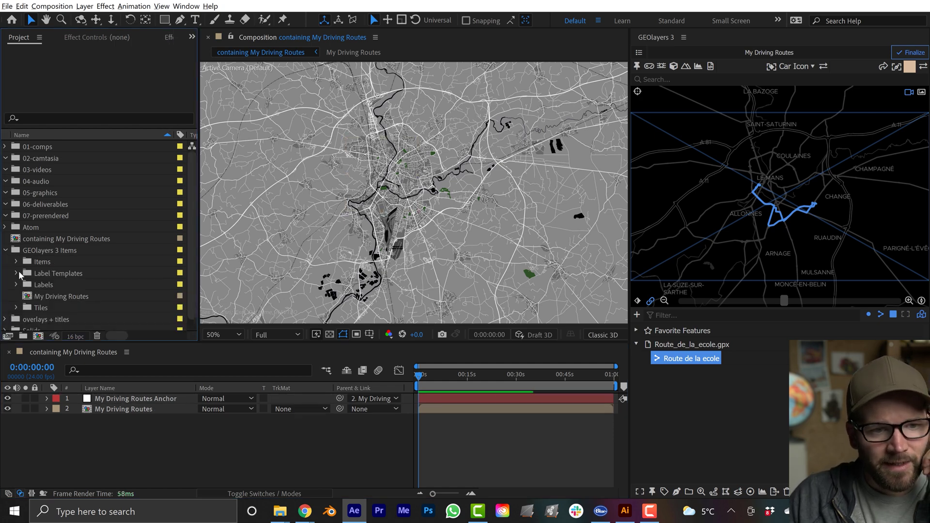
left_click(17, 273)
left_click(56, 319)
left_click(892, 143)
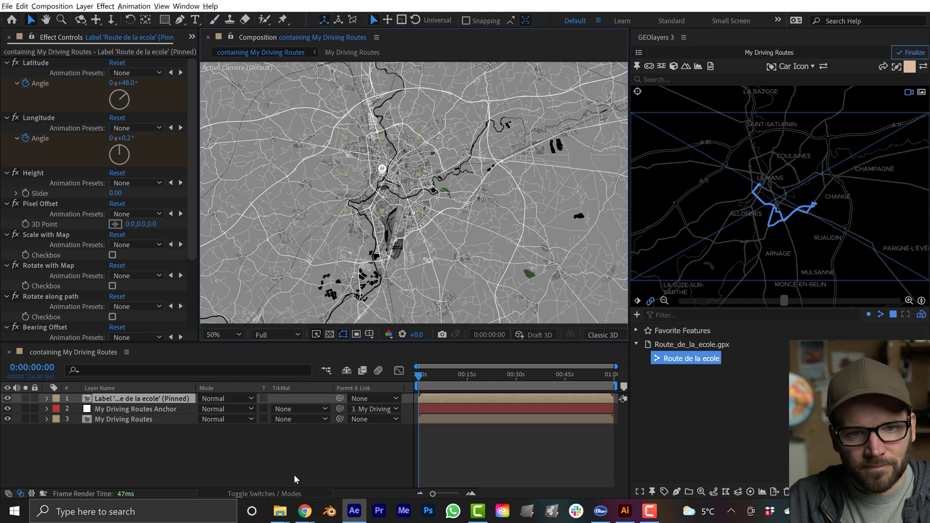
Set the My Driving Routes layer's opacity to 75%.
left_click(294, 468)
left_click(120, 419)
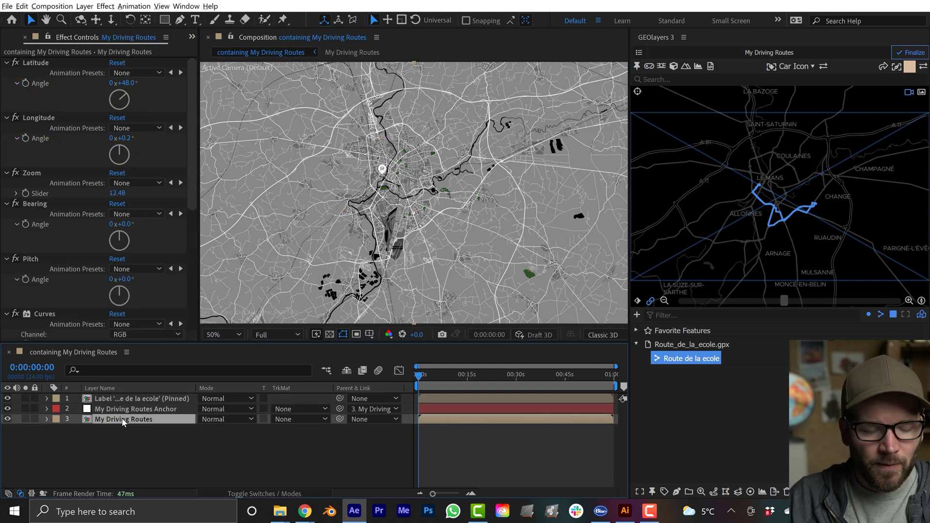
key("t")
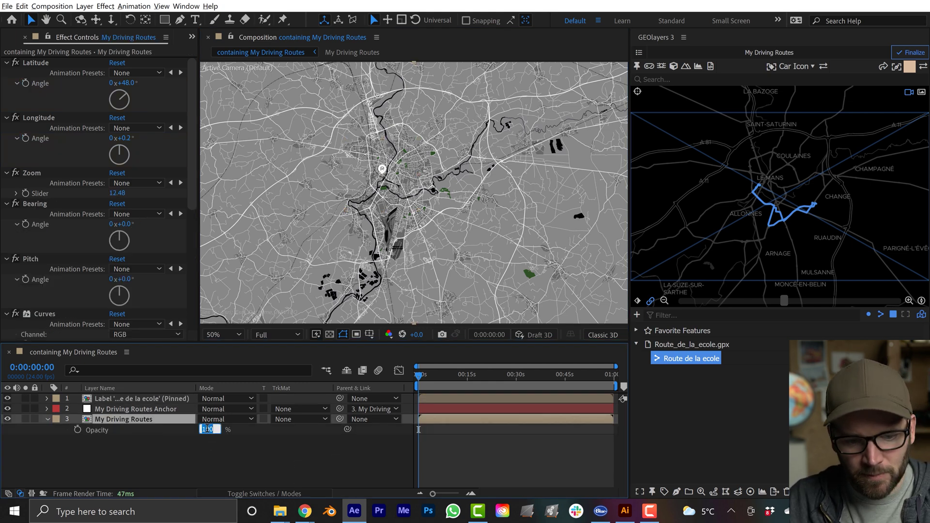
left_click(207, 429)
type("75")
key("Return")
left_click(290, 454)
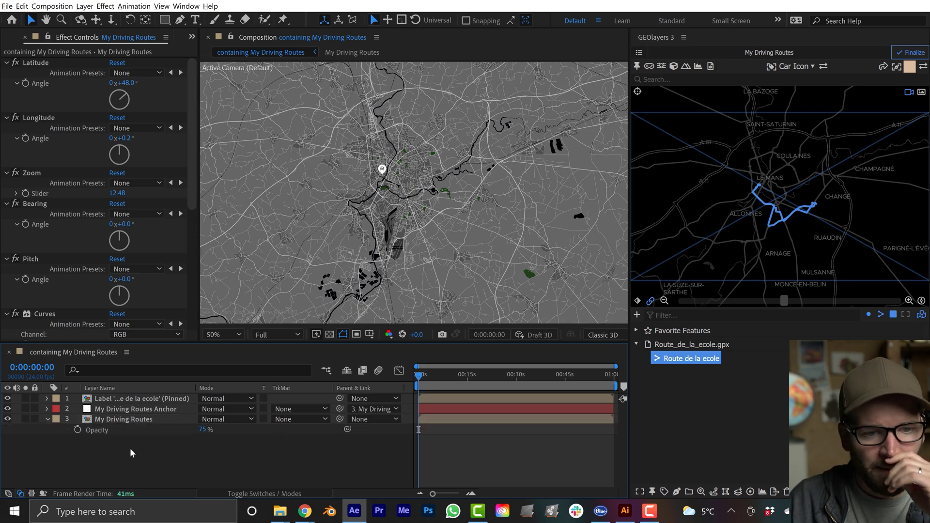
left_click(111, 420)
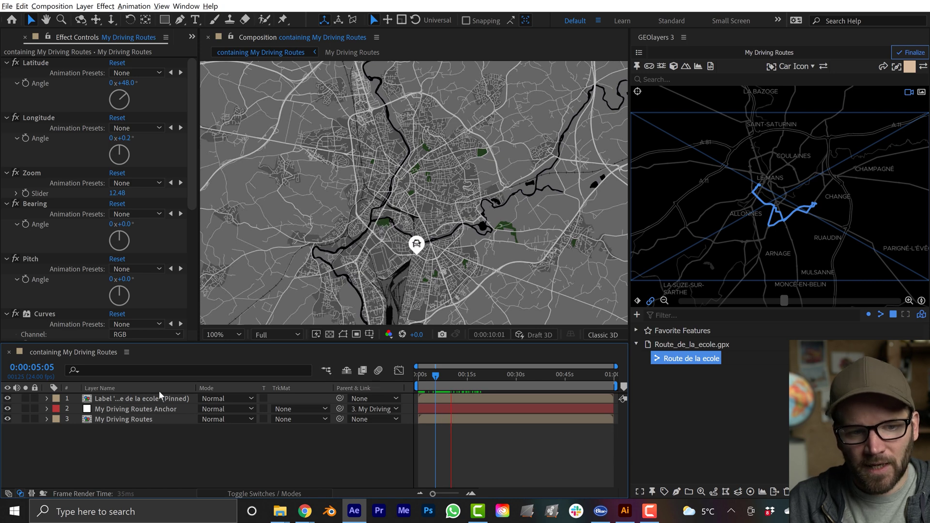
Examine the pinned label's Latitude and Longitude keyframes and scrub the car icon's movement along the route.
key("space")
left_click(144, 398)
key("u")
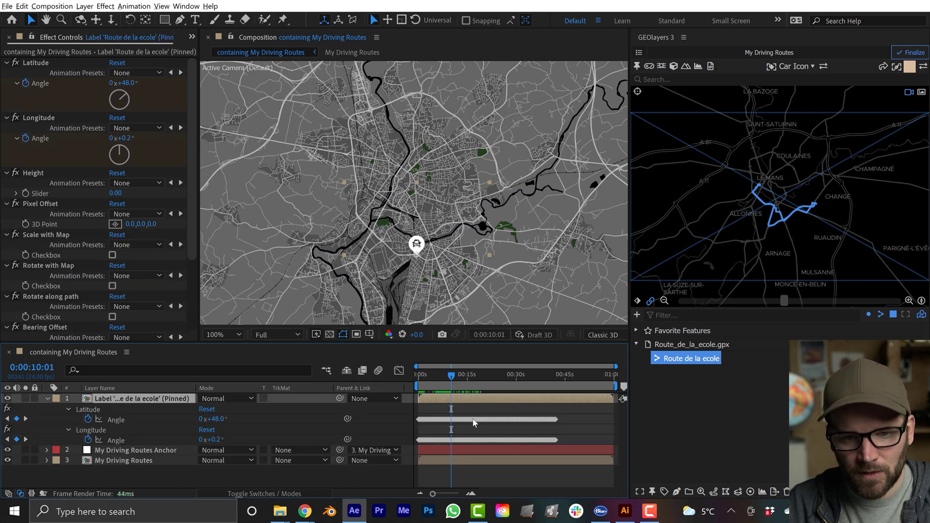
left_click_drag(452, 374, 513, 377)
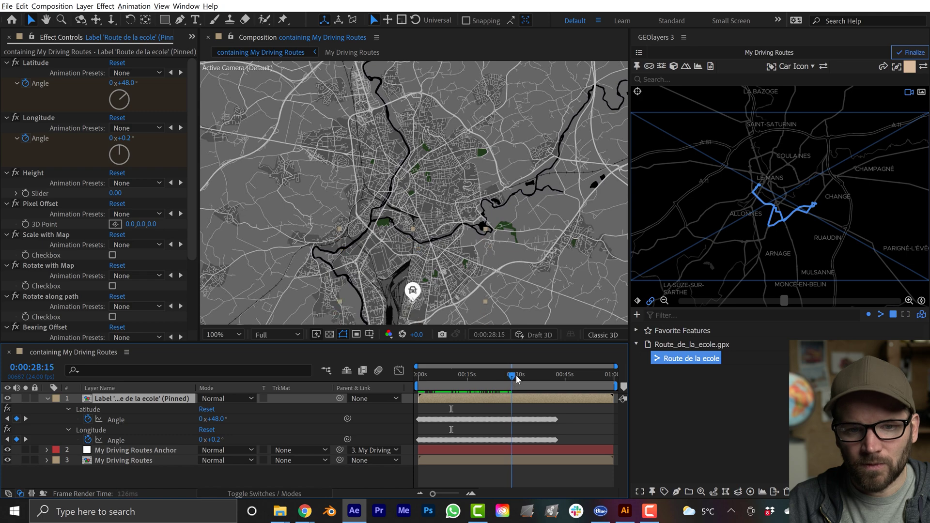
scroll(423, 239, "down", 2)
scroll(423, 239, "down", 1)
scroll(423, 239, "up", 1)
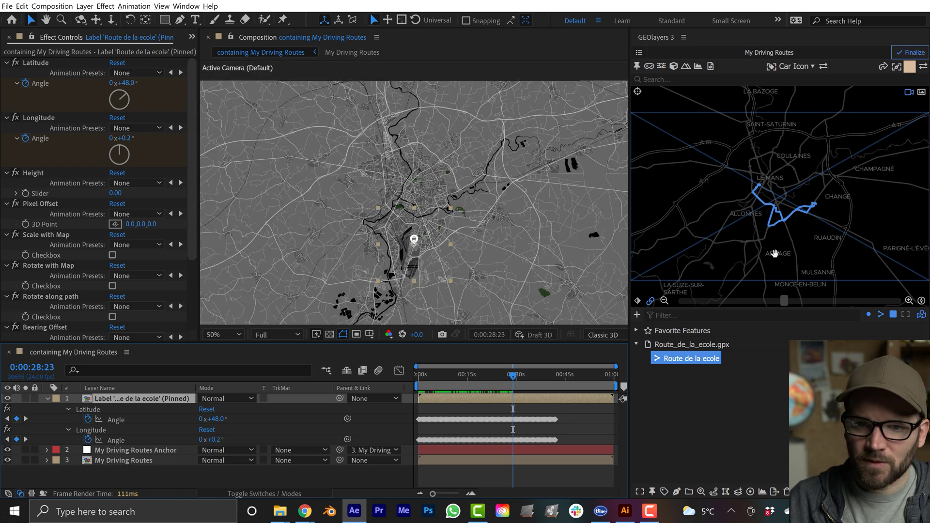
Zoom the GEOlayers map in on the route and tilt it into an angled perspective.
scroll(786, 186, "up", 2)
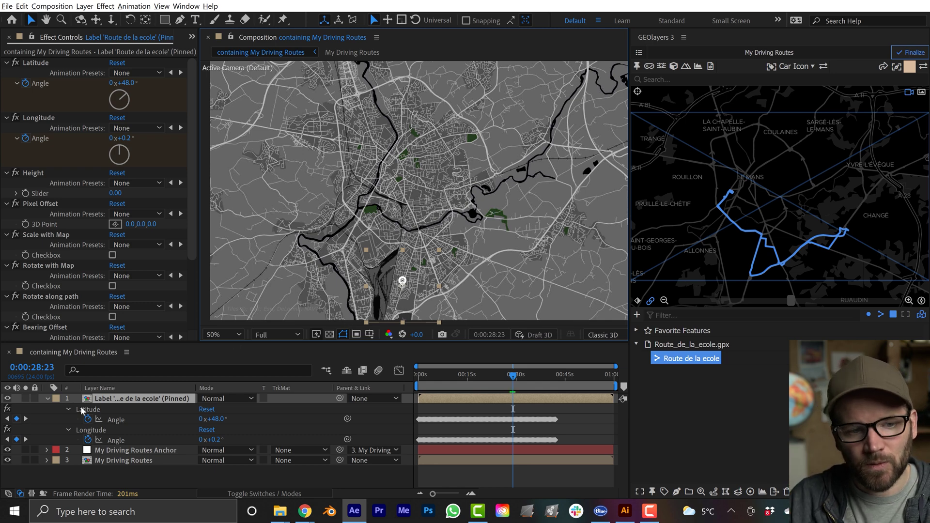
left_click(48, 398)
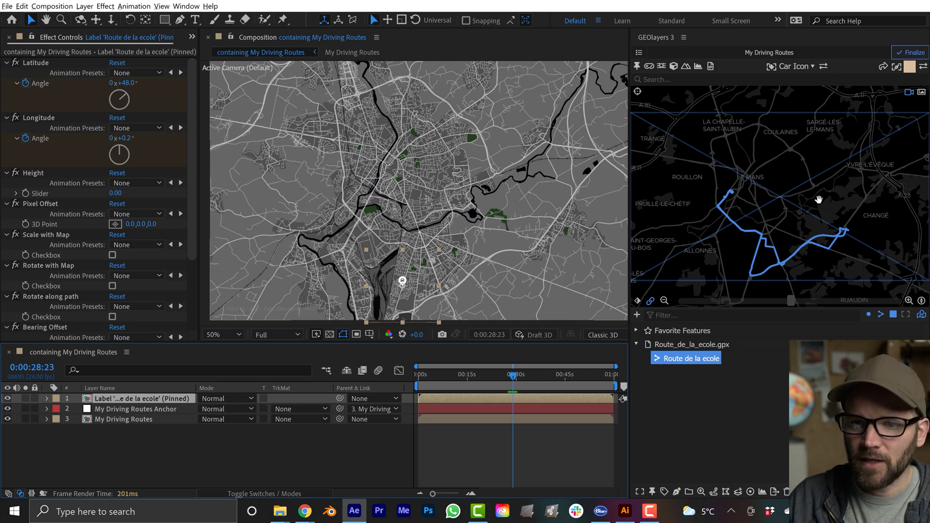
left_click_drag(824, 205, 821, 135)
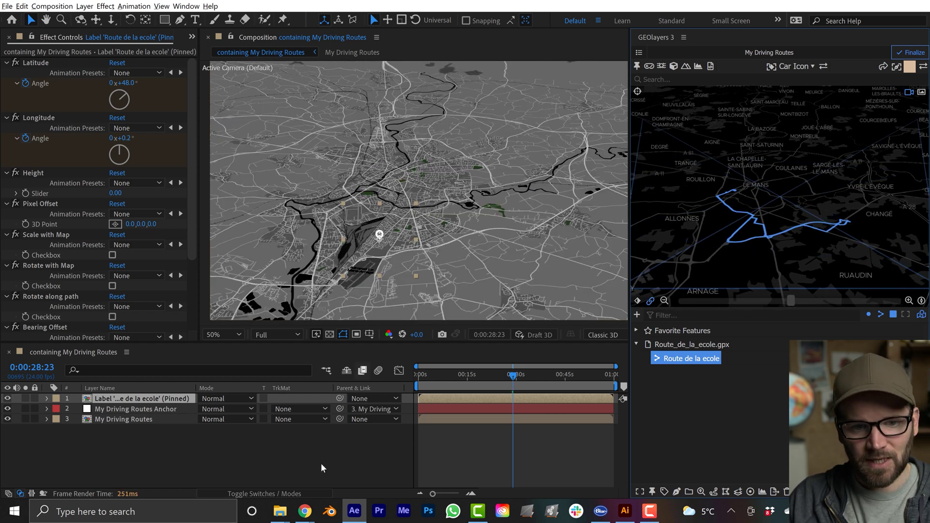
Scrub through the timeline to examine how the car pin travels across the tilted map.
scroll(391, 266, "up", 2)
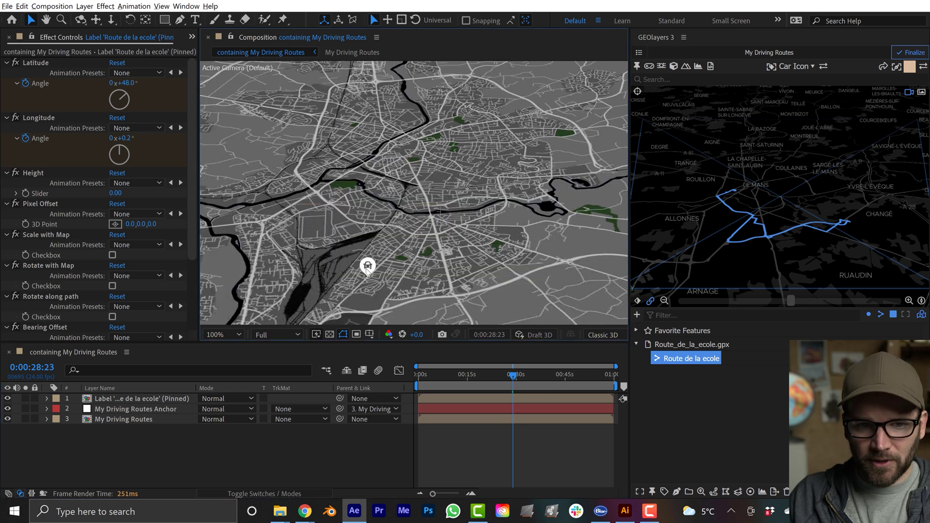
left_click_drag(517, 379, 536, 376)
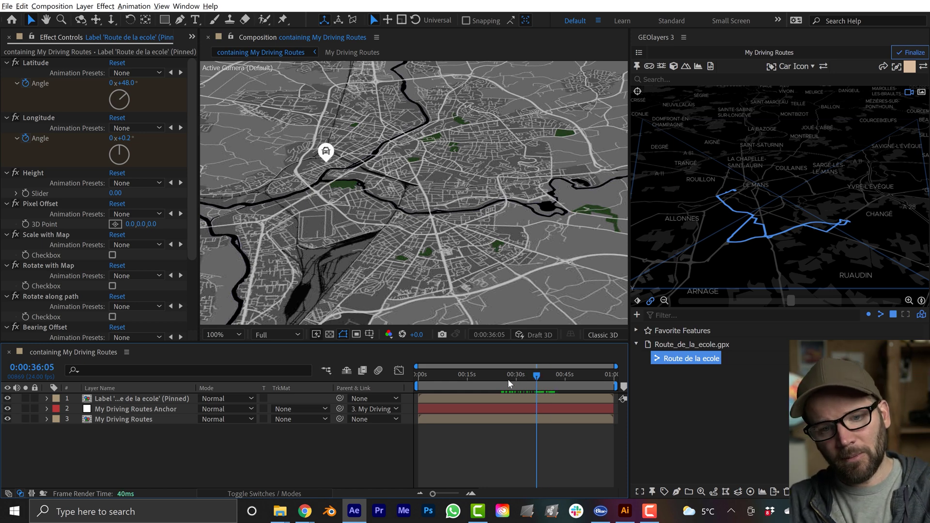
left_click_drag(494, 373, 490, 374)
scroll(456, 280, "down", 2)
Enable Scale with Map, Rotate with Map and Rotate along path on the pinned route label.
left_click(126, 400)
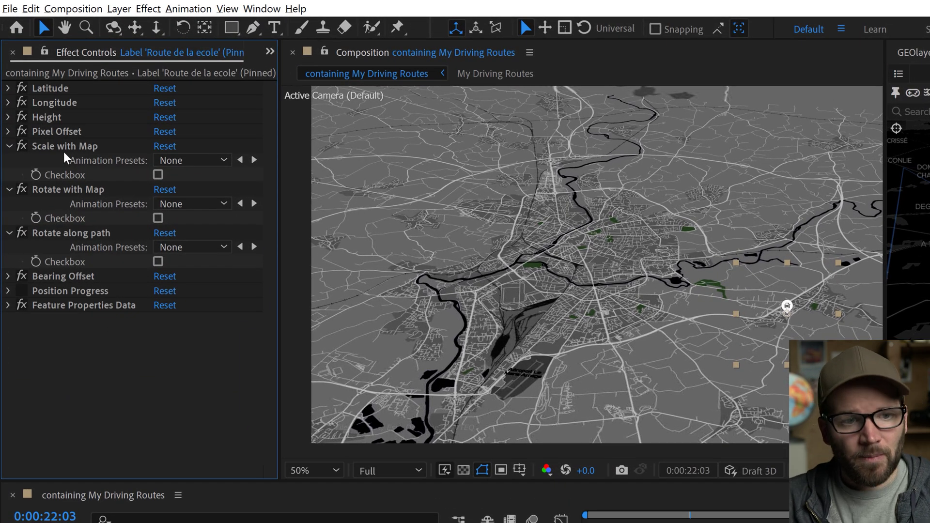
left_click(158, 174)
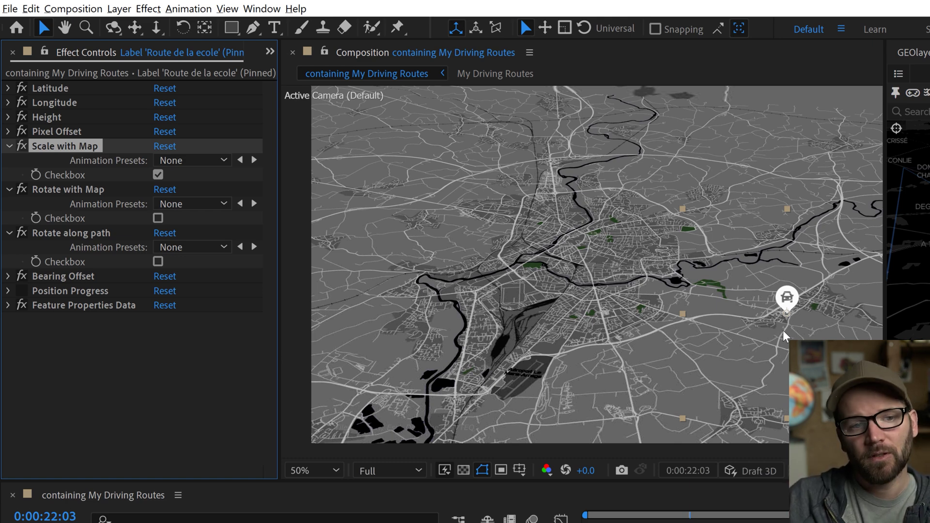
left_click(158, 219)
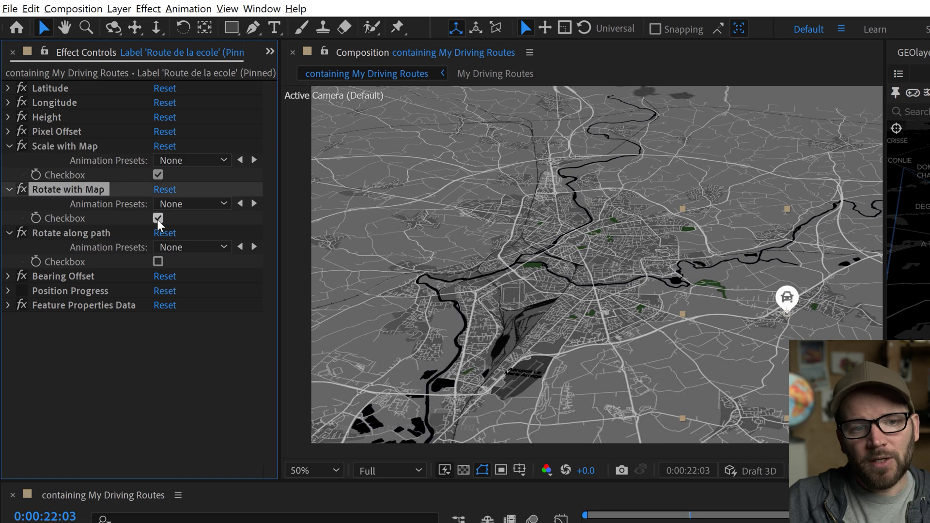
left_click(158, 262)
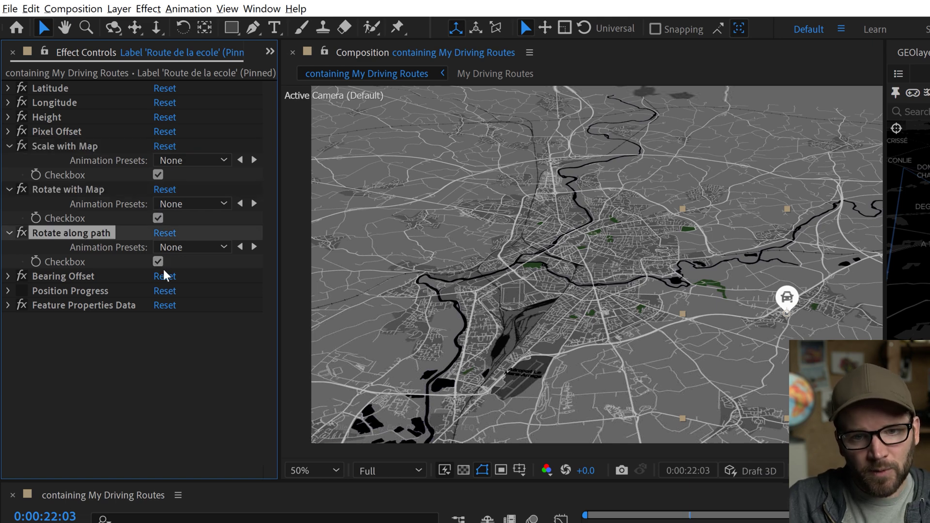
Turn the pinned route label into a 3D layer so it lies flat on the tilted map.
mouse_move(690, 516)
left_mouse_down()
mouse_move(652, 515)
mouse_move(672, 515)
left_mouse_up()
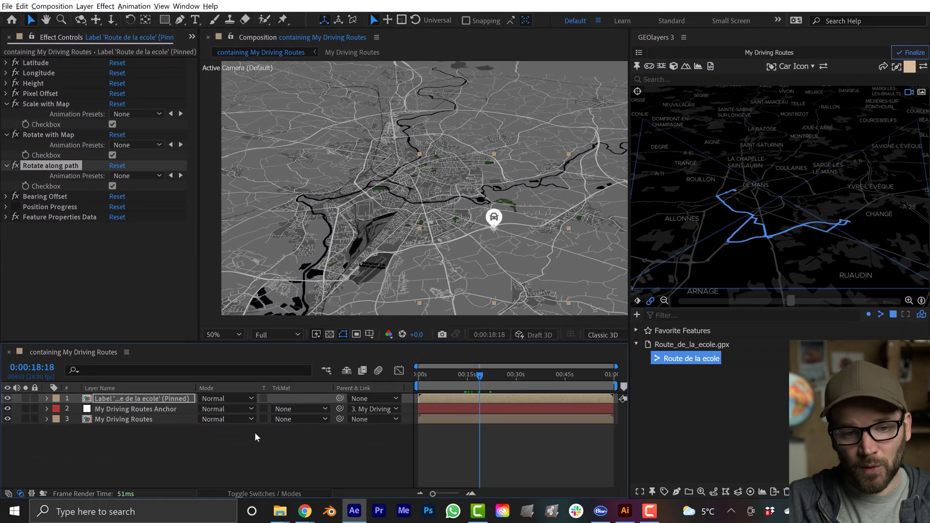
left_click(257, 494)
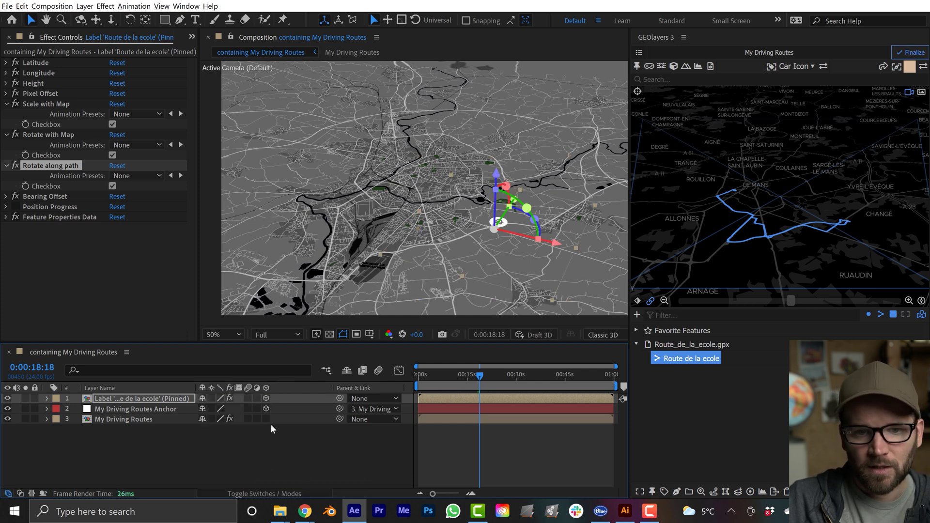
left_click(390, 458)
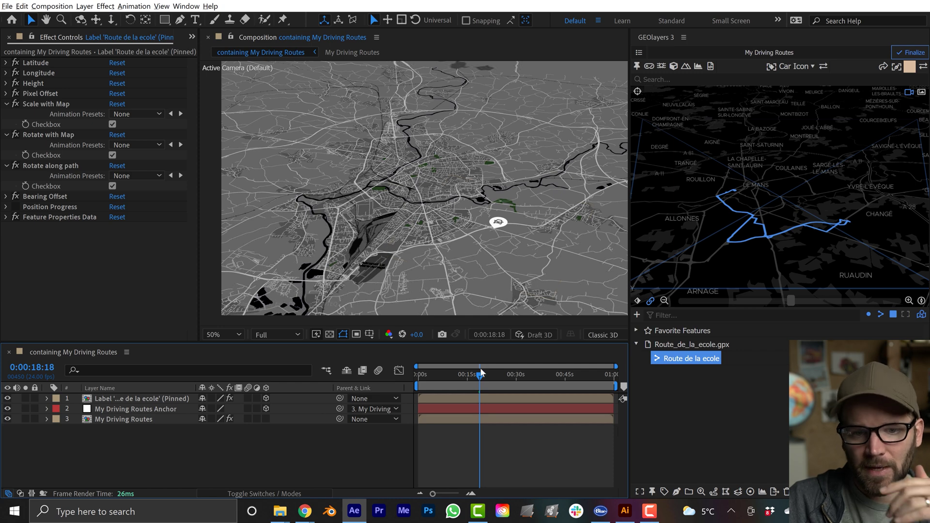
Set the pinned route label's X Rotation to 90° so the car pin stands upright on the tilted map.
left_click_drag(480, 376, 451, 379)
key("period")
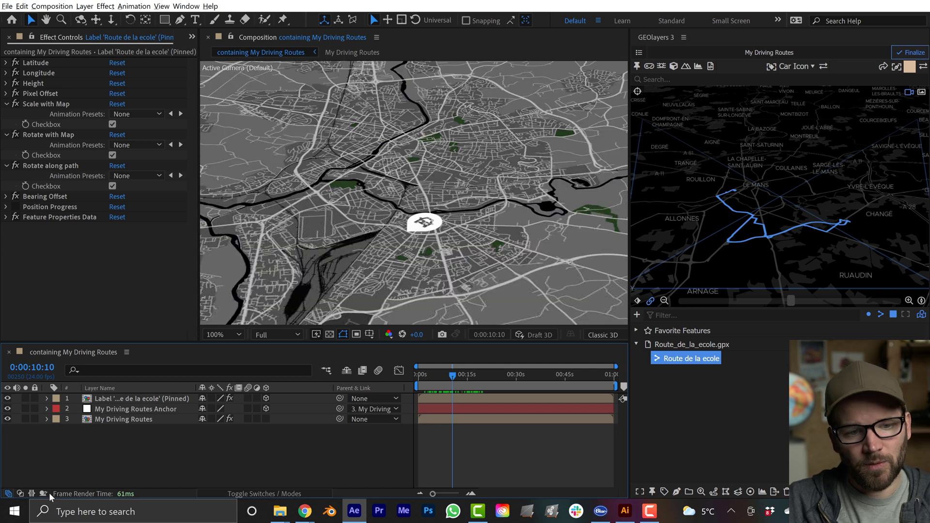
key("ctrl+Up")
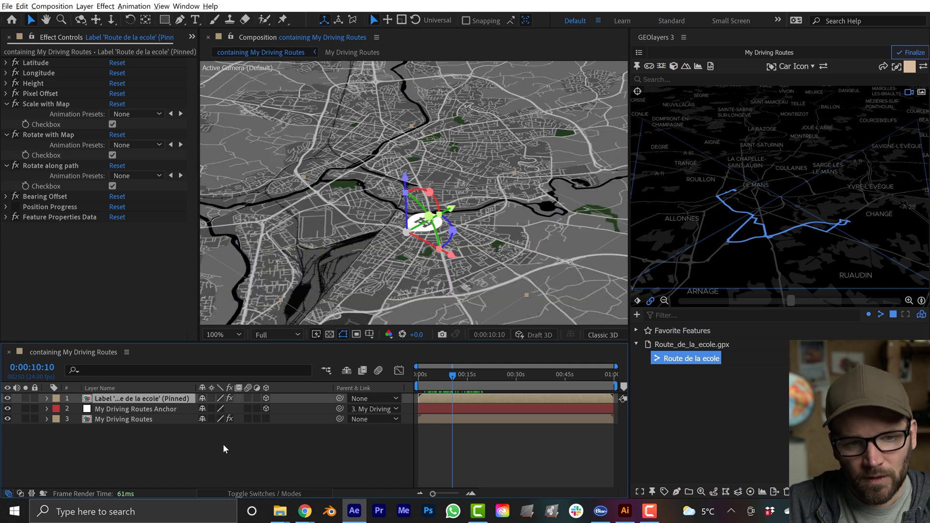
key("r")
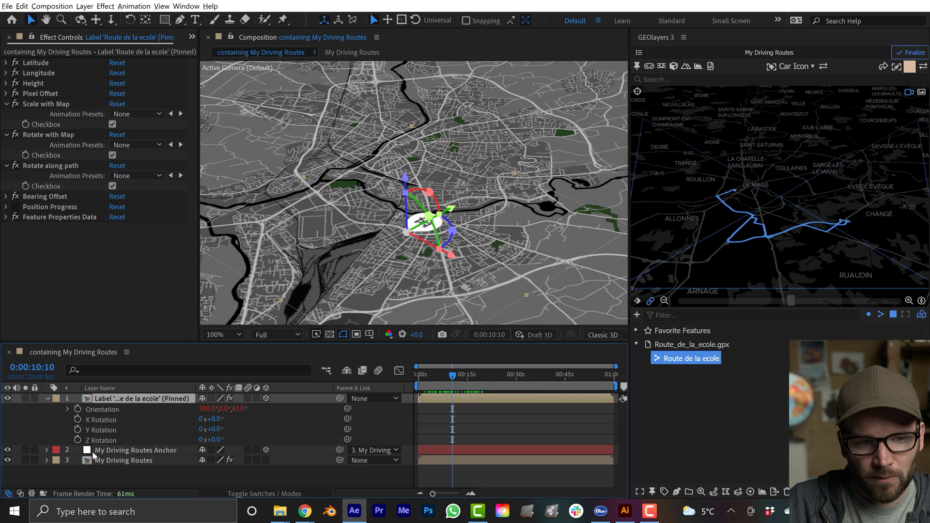
left_click(215, 420)
type("90")
key("Return")
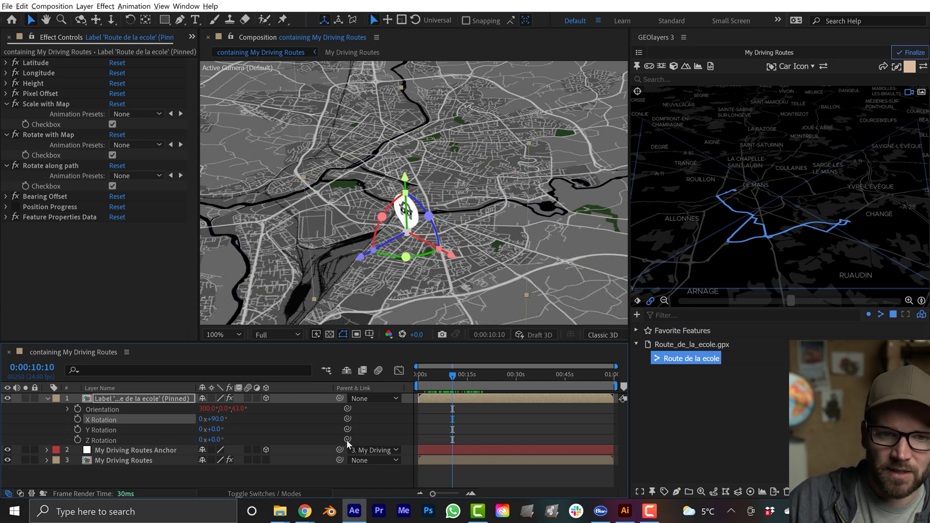
Play back the animation to examine how the upright car pin turns as it follows the route.
key("F2")
key("space")
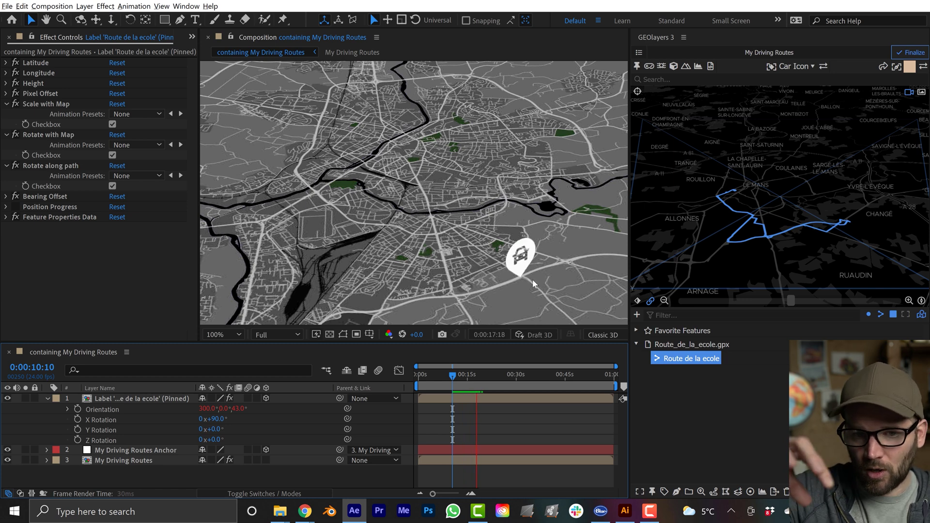
key("space")
scroll(483, 229, "down", 2)
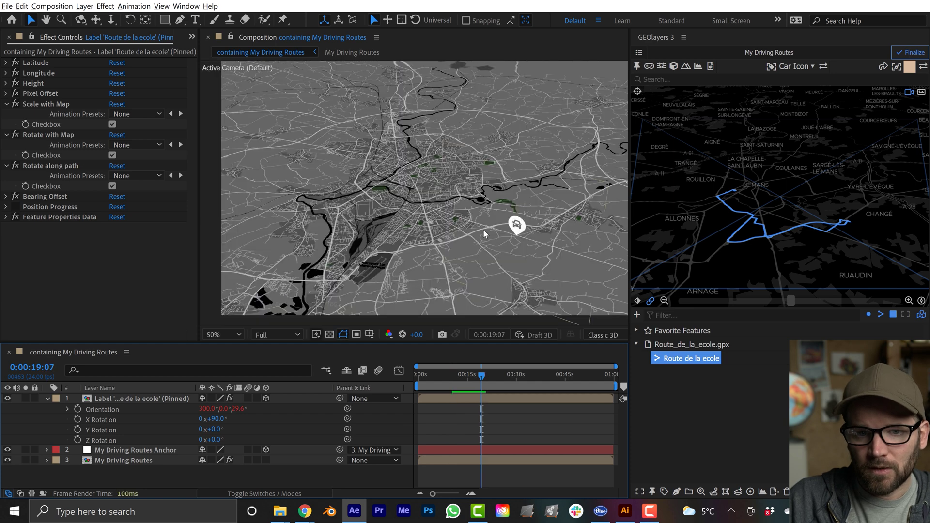
key("space")
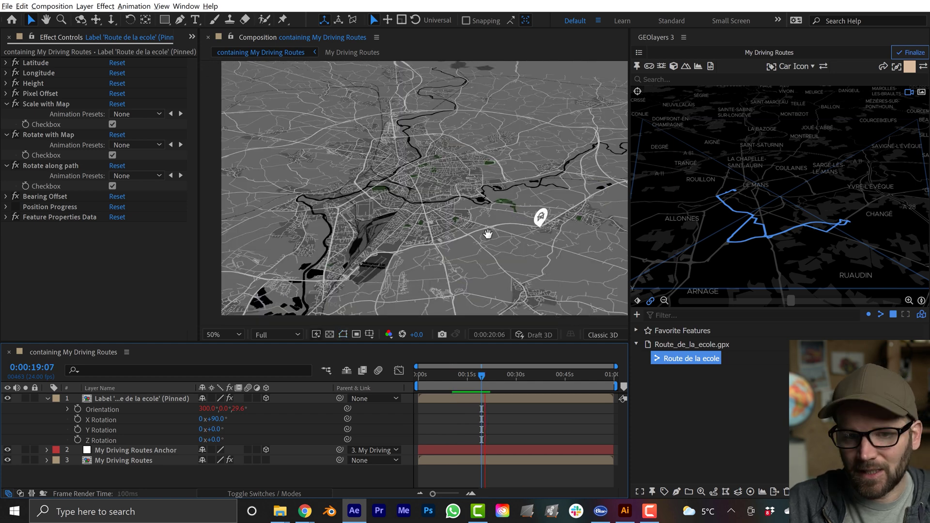
key("space")
Disable Rotate along path on the pinned route label and preview the car pin's movement.
left_click(115, 187)
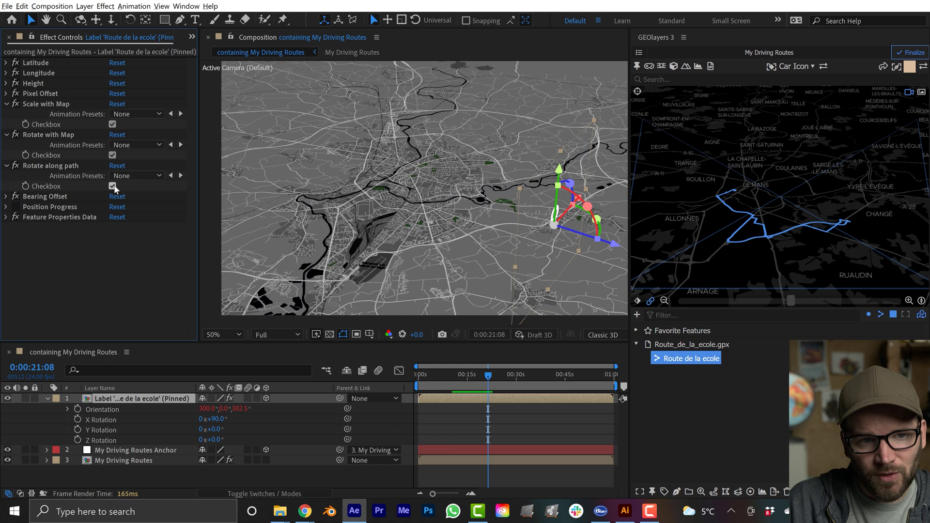
left_click(112, 186)
left_click(508, 413)
left_click_drag(473, 379, 456, 379)
key("space")
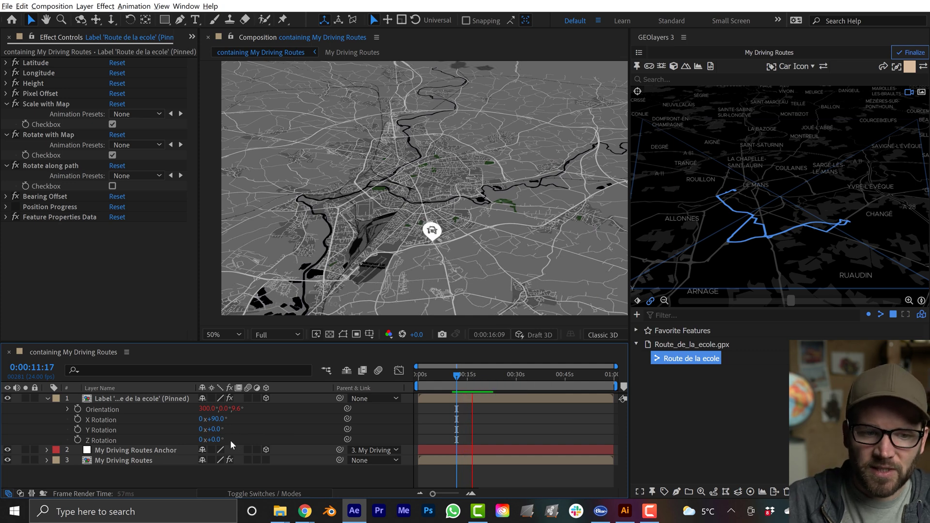
Try a Y Rotation of about -52° on the pinned route label and reset it to 0°.
left_click_drag(220, 430, 177, 425)
left_click(499, 451)
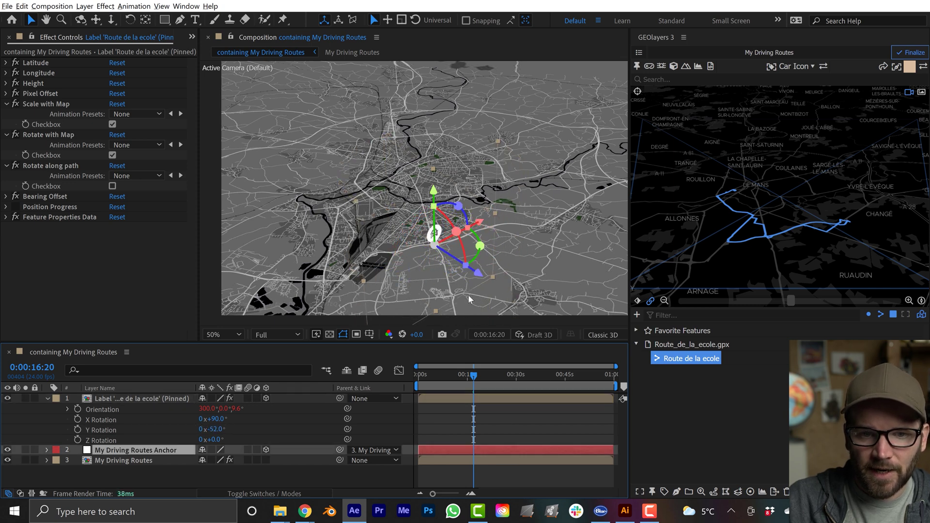
left_click(216, 430)
type("0")
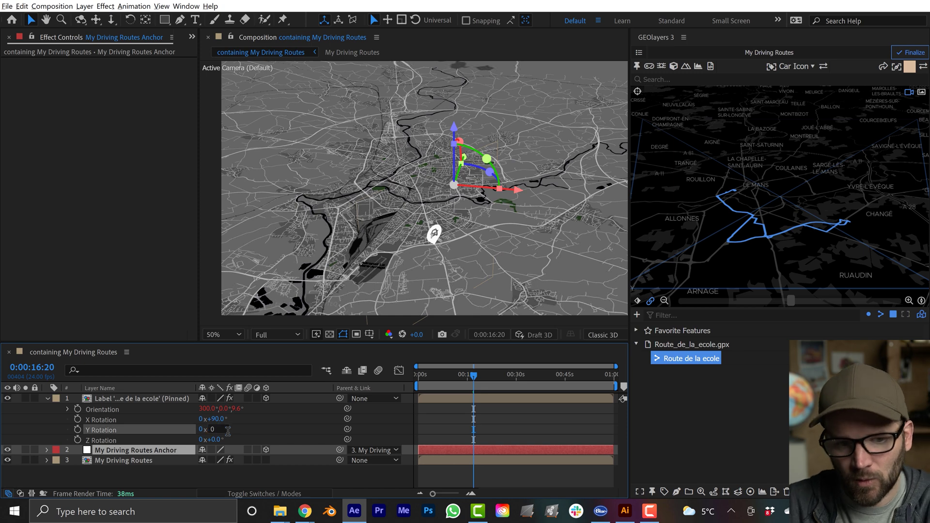
key("Return")
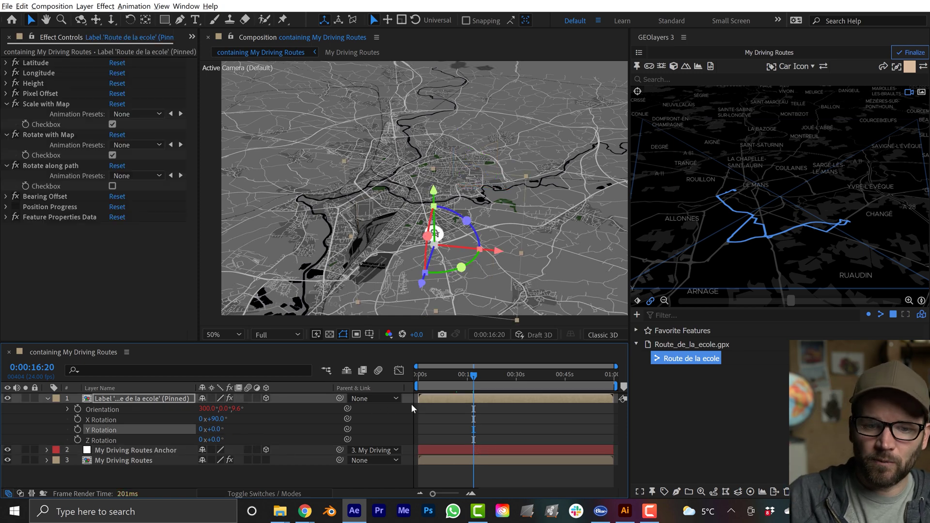
Play the composition from its first frame to check the car pin's movement with the whole map in view.
left_click(496, 422)
key("space")
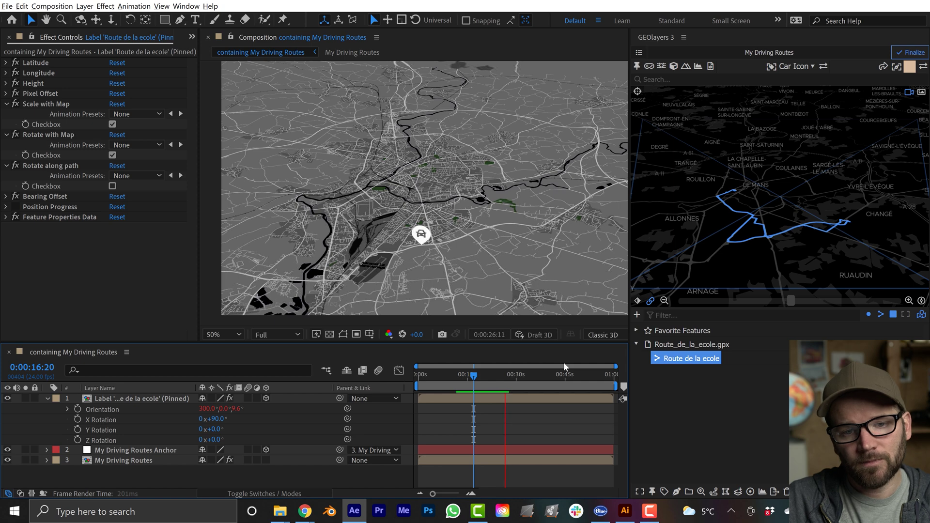
key("space")
key("r")
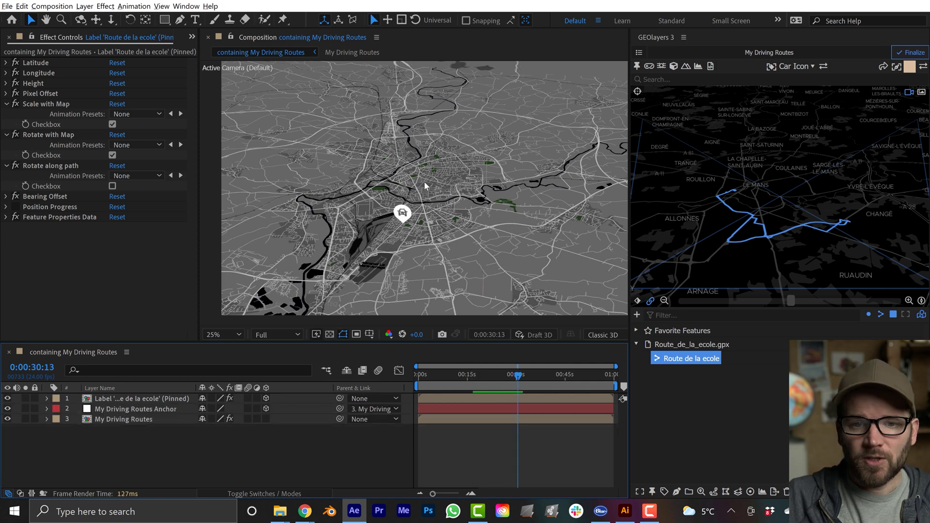
scroll(423, 181, "down", 2)
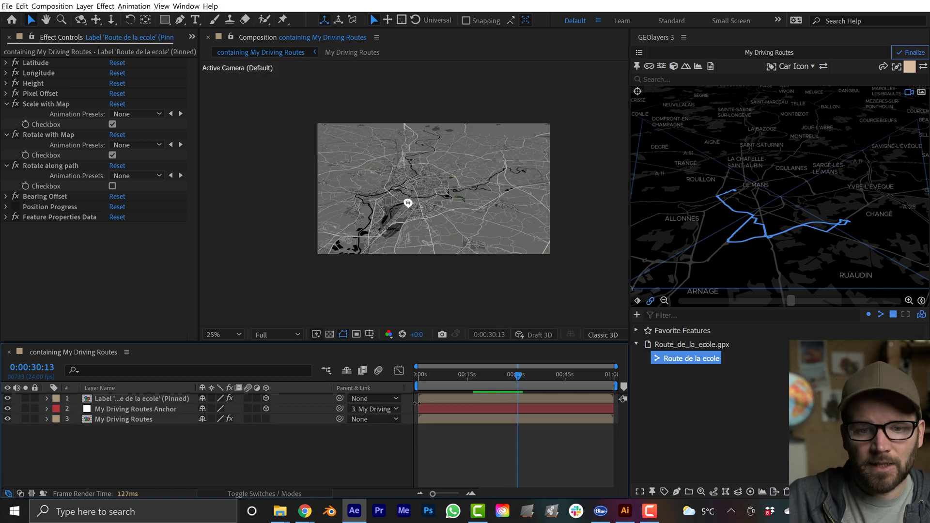
left_click_drag(491, 371, 385, 390)
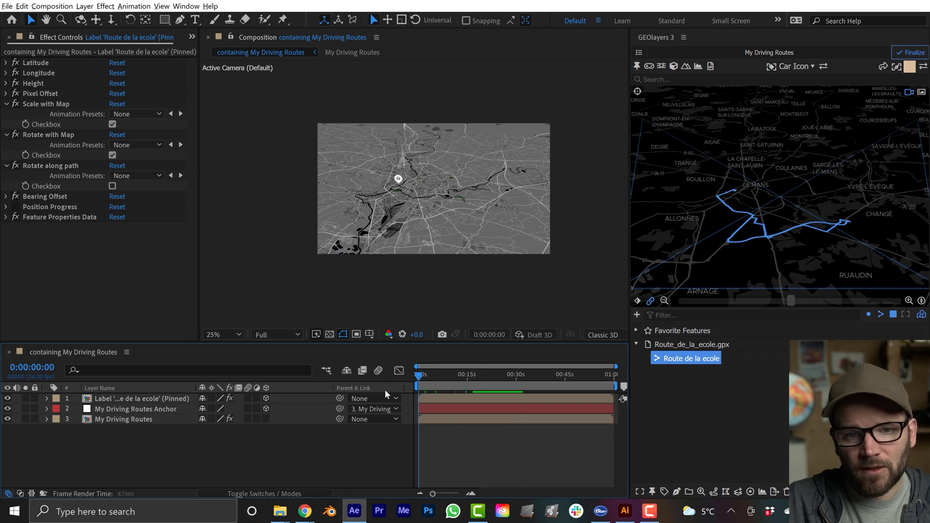
key("space")
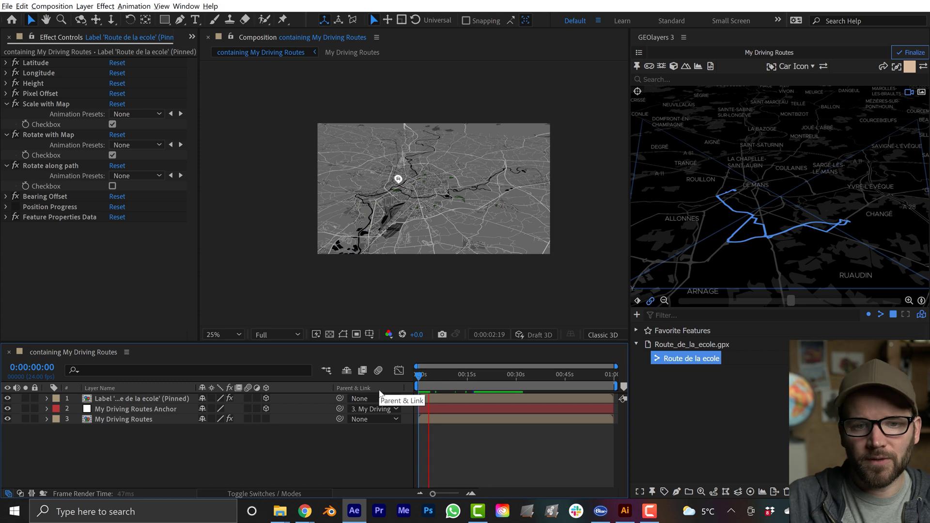
left_click(440, 378)
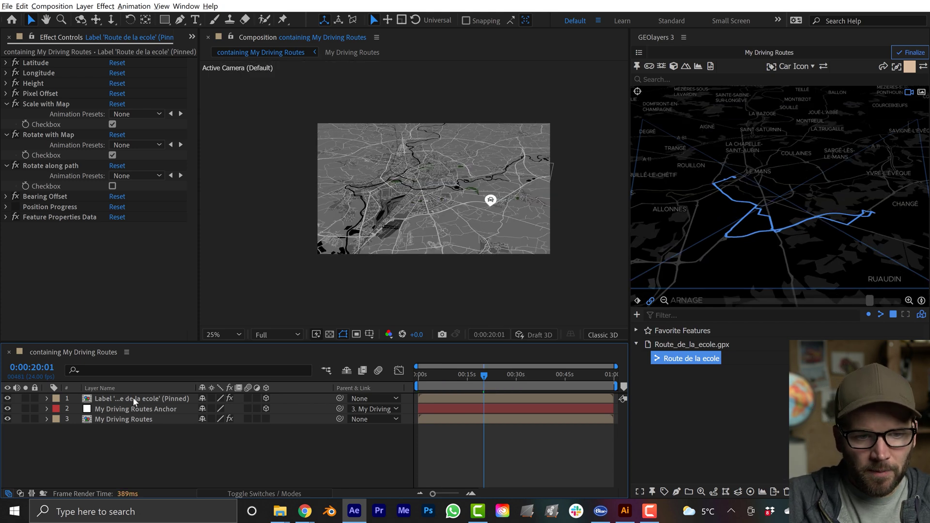
Delete the pinned route label layer and import the other driving route GPX files into the feature browser.
left_click(134, 399)
key("Delete")
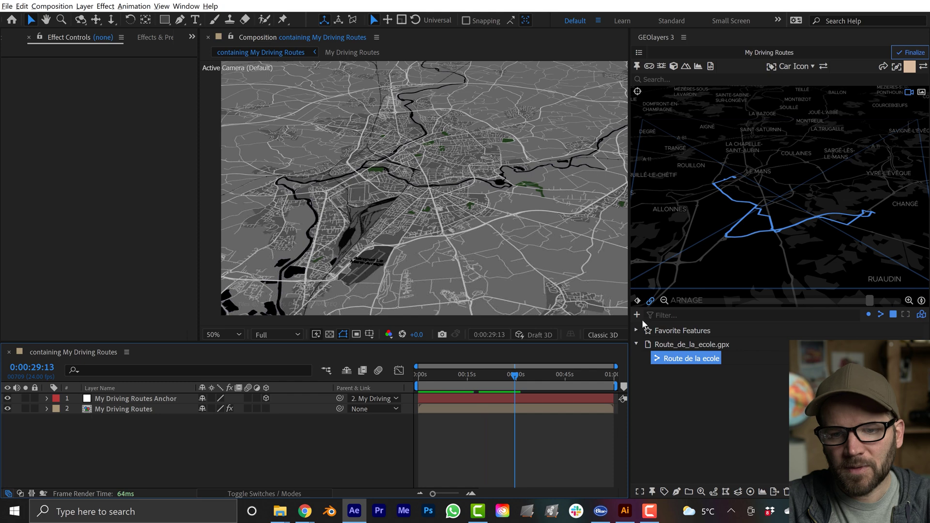
left_click(638, 315)
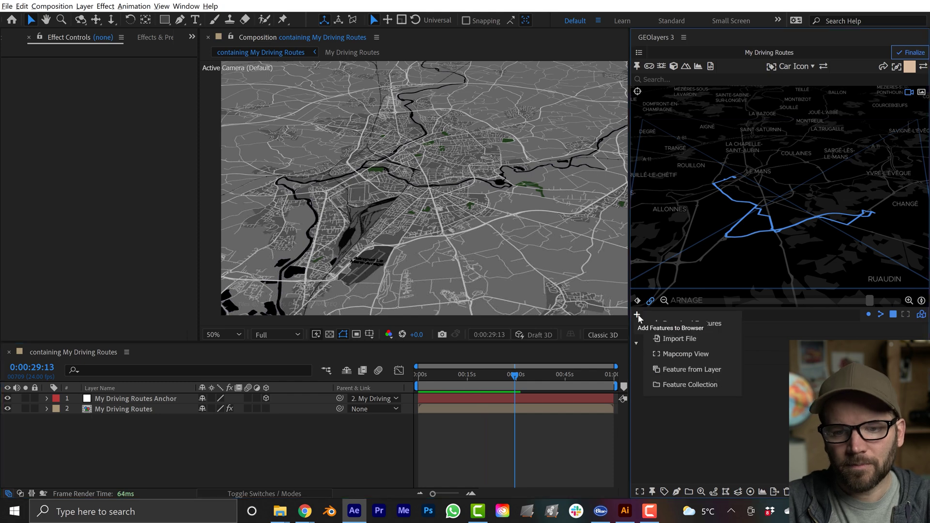
left_click(677, 341)
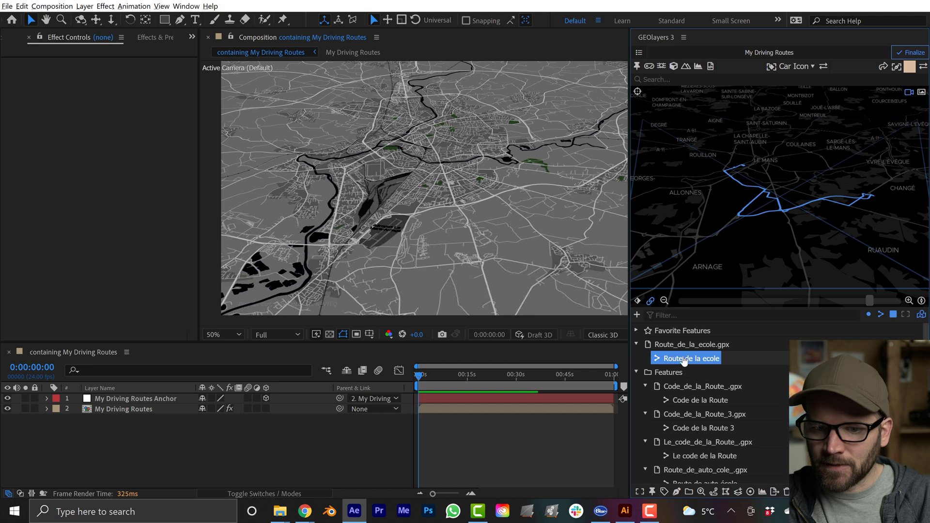
Create a car pin label animated along the Route de la ecole feature, accepting the suggested duration.
left_click(671, 492)
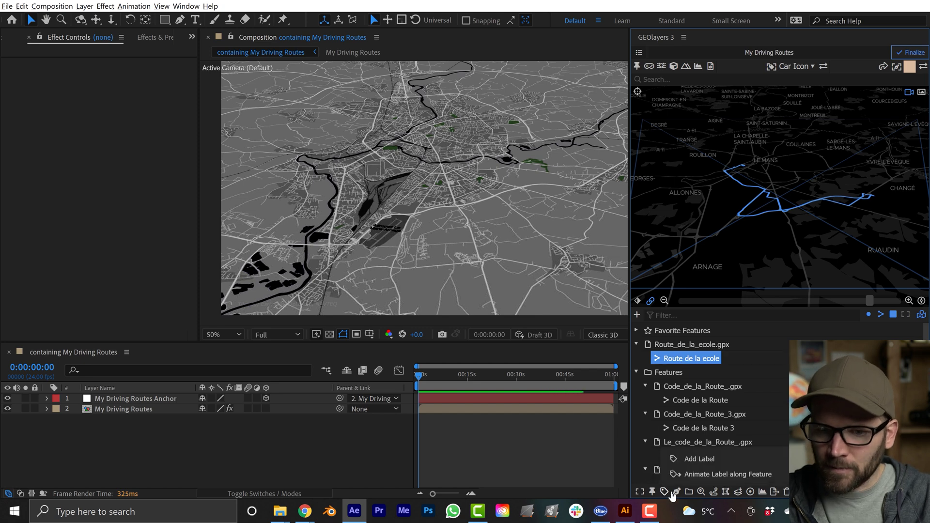
left_click(701, 474)
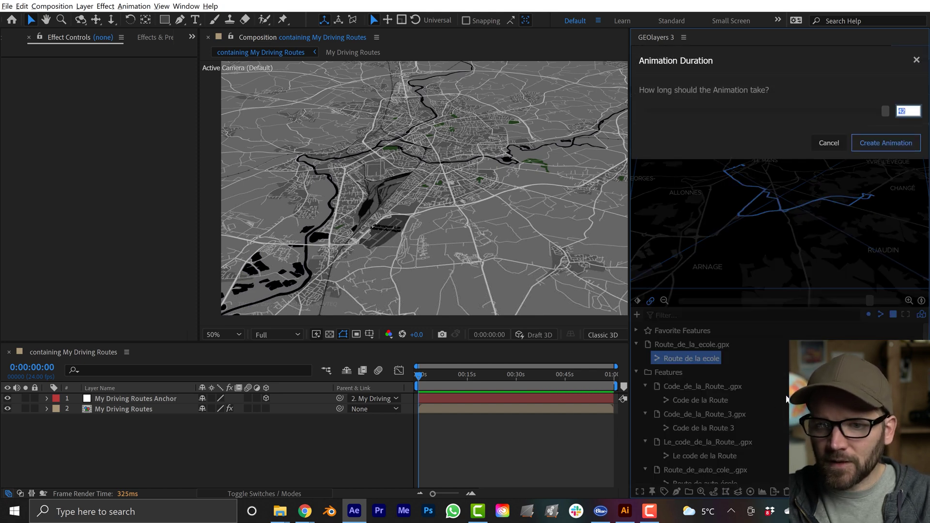
left_click(904, 142)
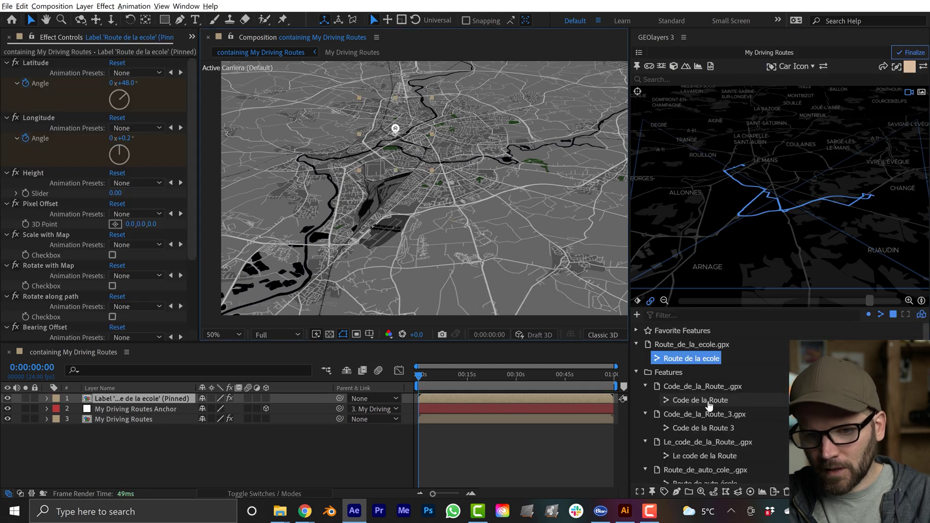
Animate labels along Code de la Route, Code de la Route 3, Le code de la Route and Route de auto école, checking Strava for the activity times.
left_click(708, 401)
key("alt+Tab")
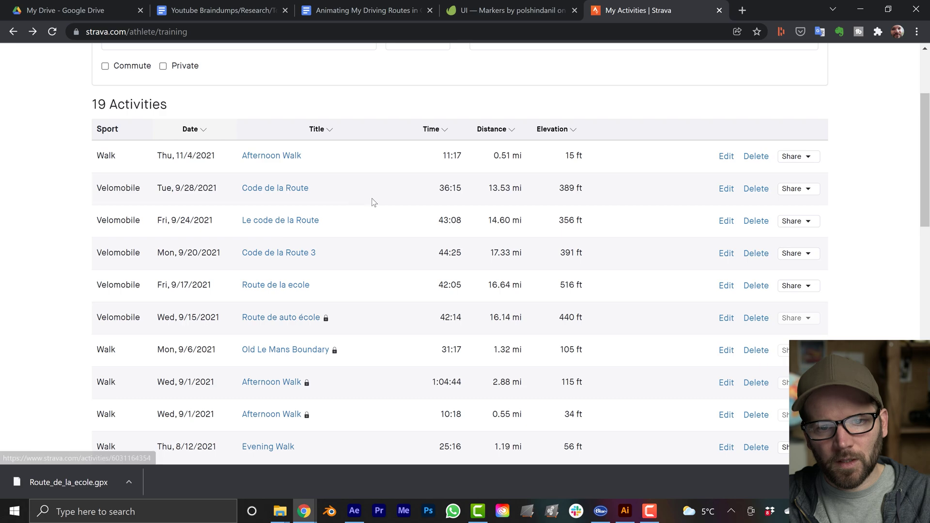
key("alt+Tab")
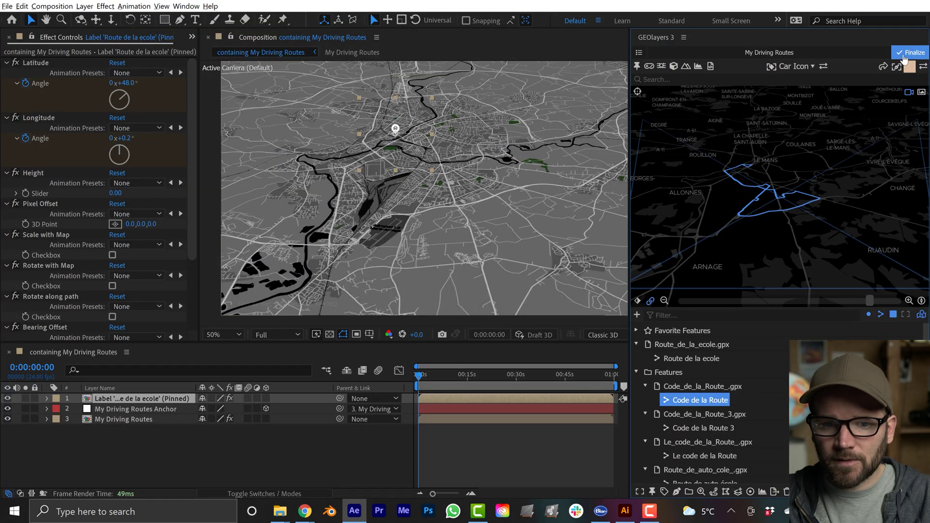
key("alt+Tab")
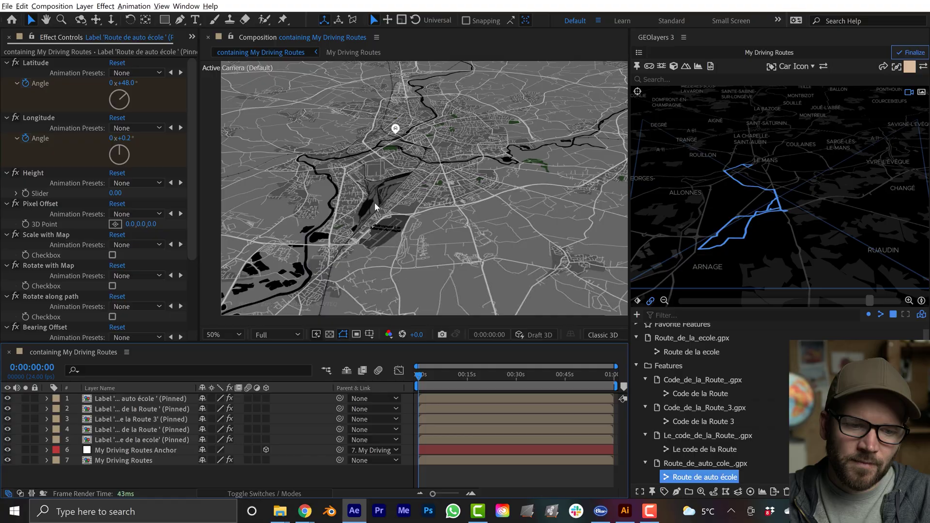
Save the composition as an After Effects project in the 01-projects folder.
key("ctrl+s")
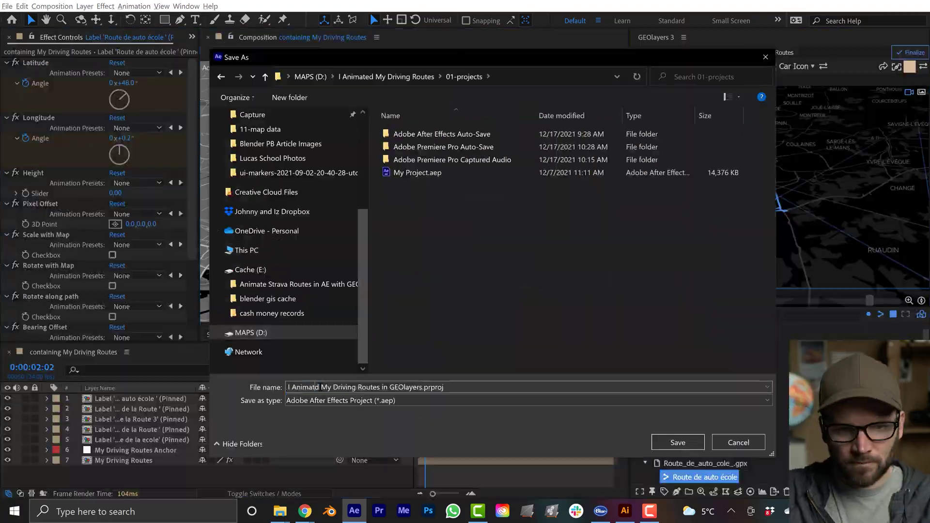